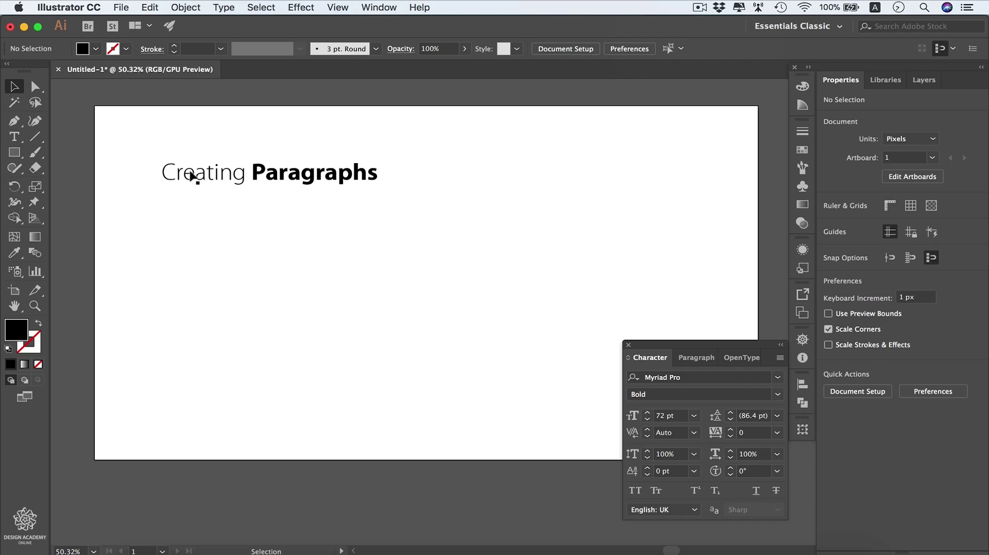
# Step: Create a point type object reading "word" beside the "Creating Paragraphs" heading
pyautogui.press('t')
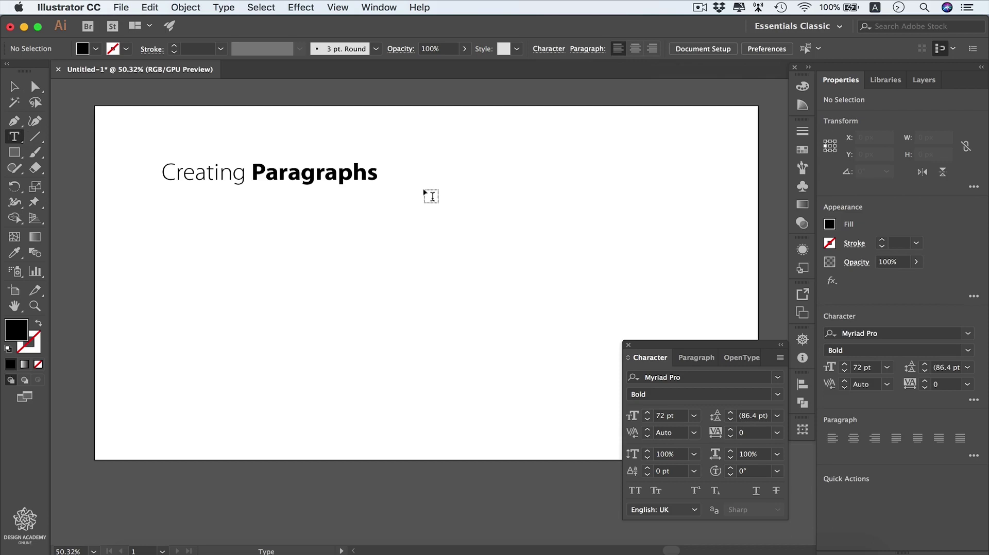
pyautogui.click(437, 179)
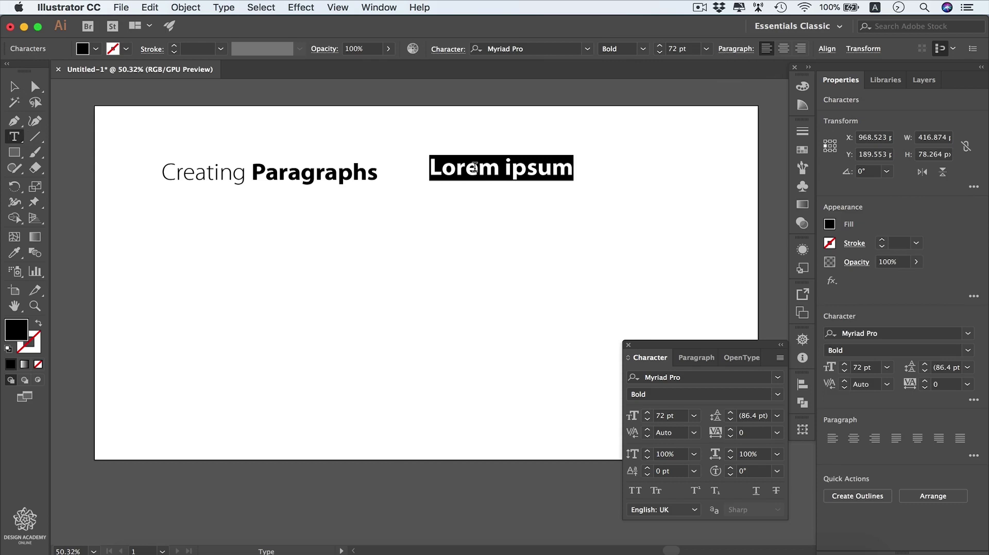
pyautogui.write('word')
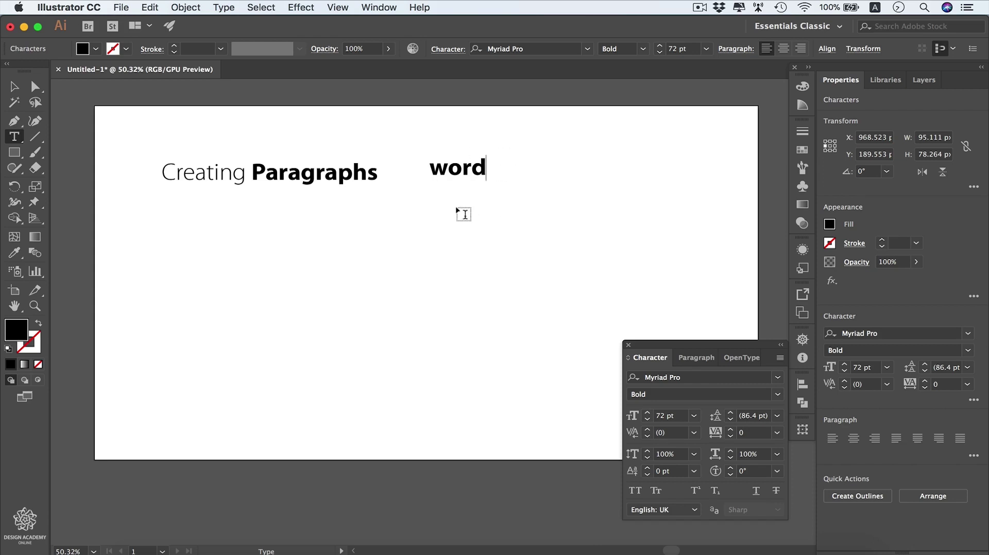
pyautogui.press('Escape')
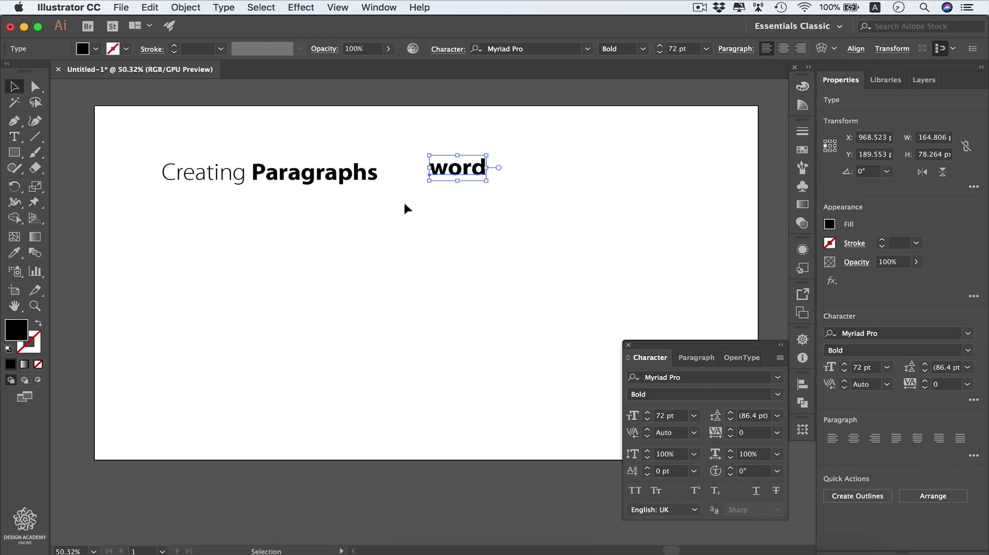
# Step: Create an area type box about 944 by 554 px beneath the heading and set its text to 36 pt
pyautogui.press('t')
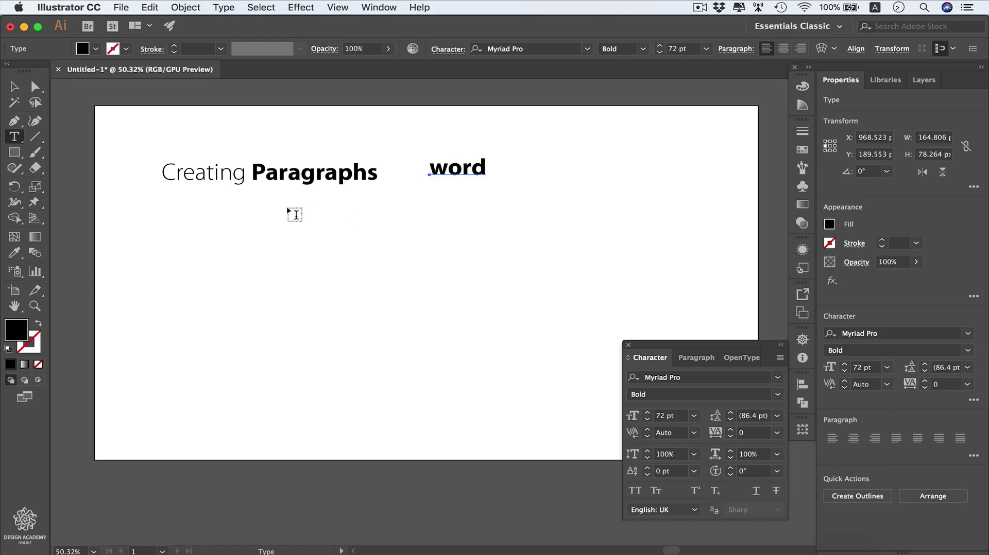
pyautogui.moveTo(161, 199); pyautogui.dragTo(489, 383)
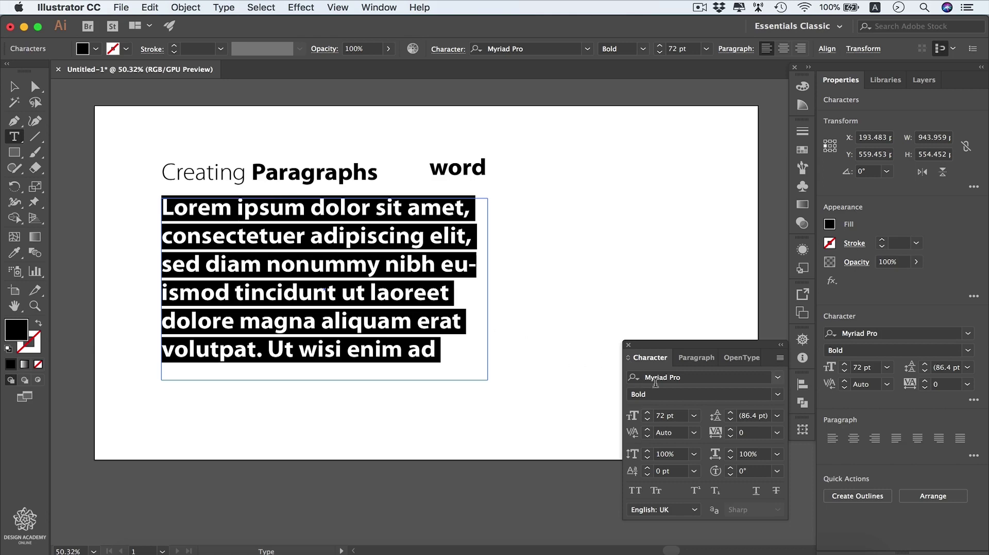
pyautogui.click(695, 416)
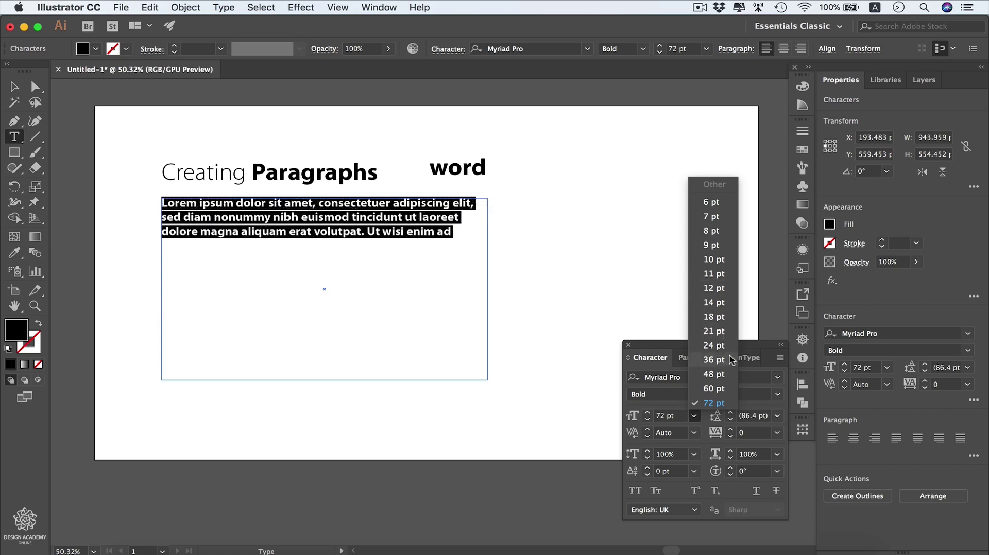
pyautogui.click(714, 360)
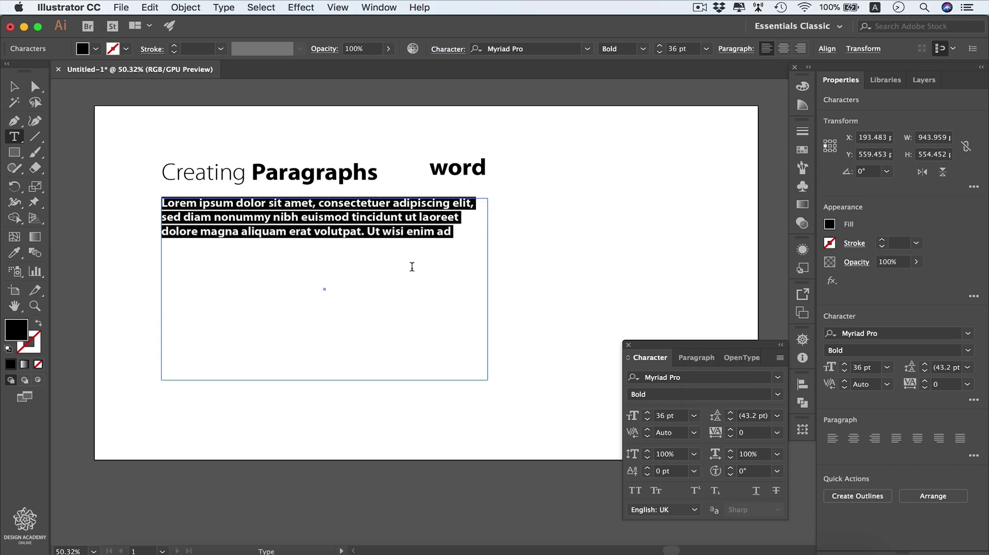
# Step: Fill the text box with additional placeholder text and widen the box to about 1139 px
pyautogui.rightClick(454, 231)
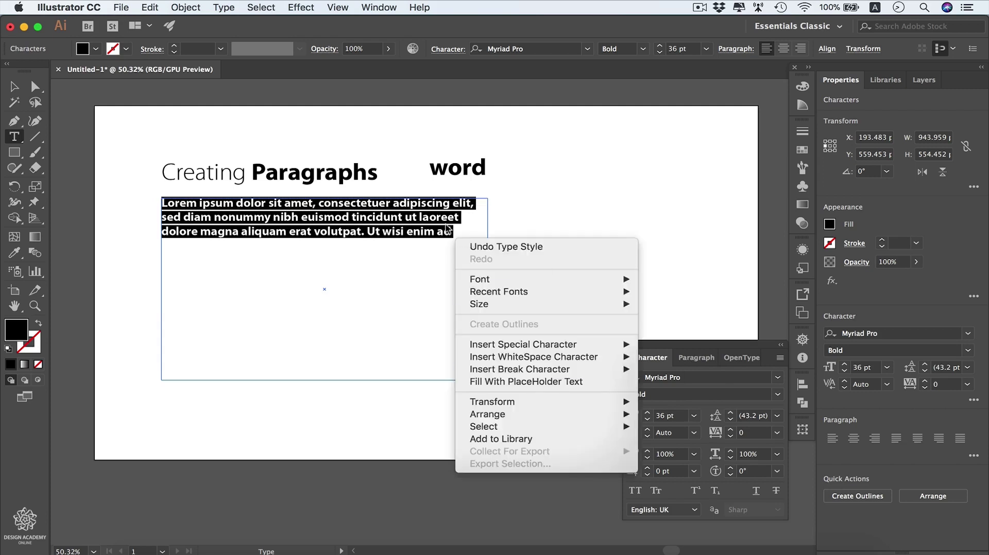
pyautogui.click(469, 382)
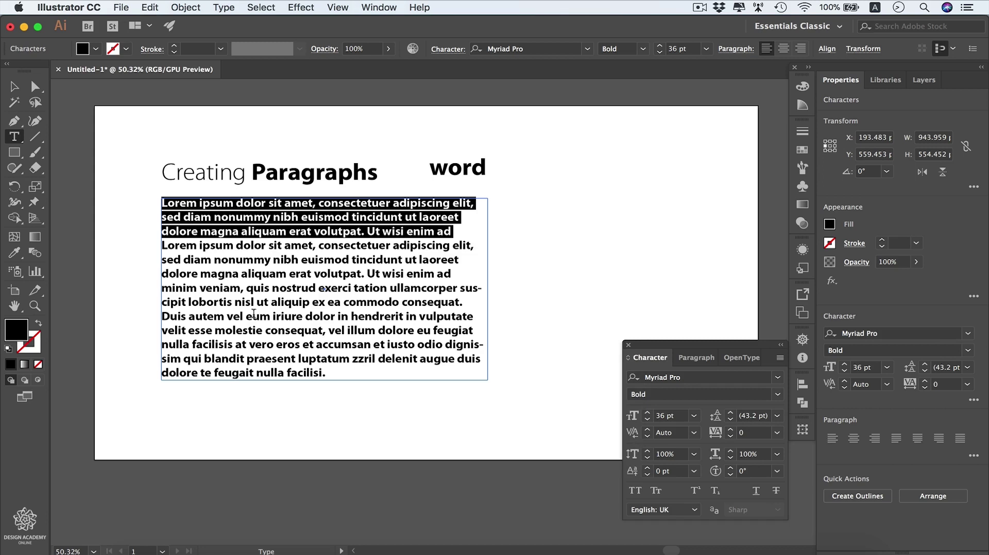
pyautogui.click(14, 88)
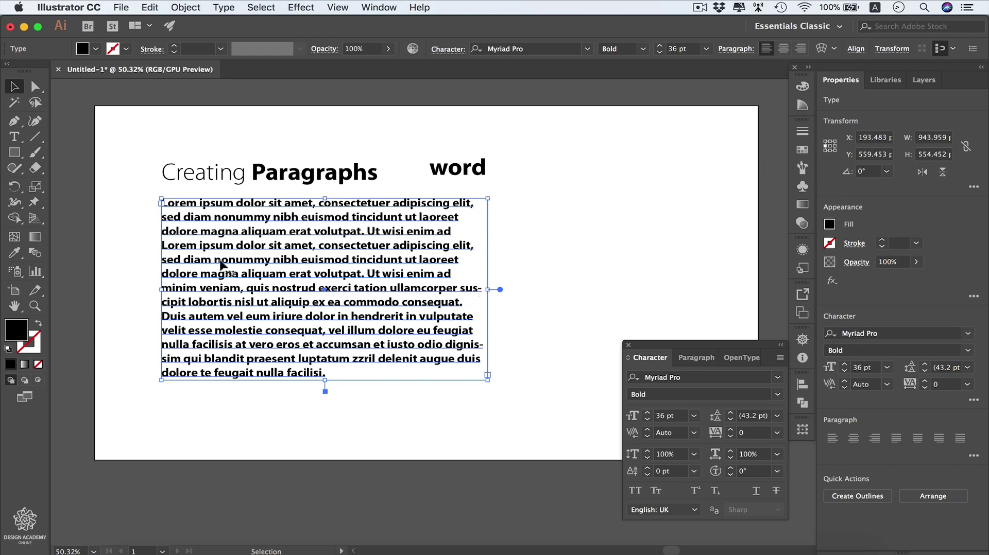
pyautogui.moveTo(487, 291); pyautogui.dragTo(555, 264)
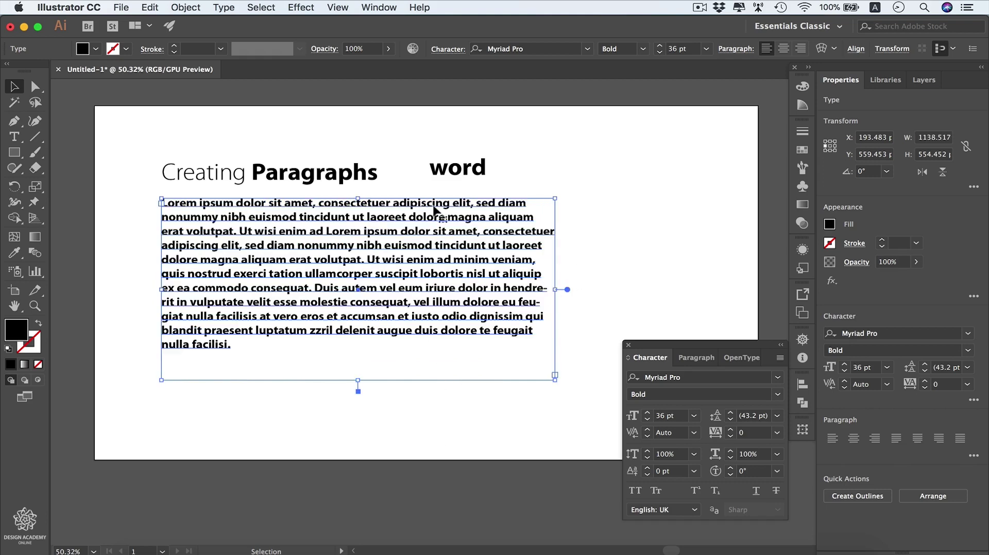
# Step: Try stretching the "word" point type horizontally to about 552 px wide, and undo the stretch
pyautogui.click(460, 180)
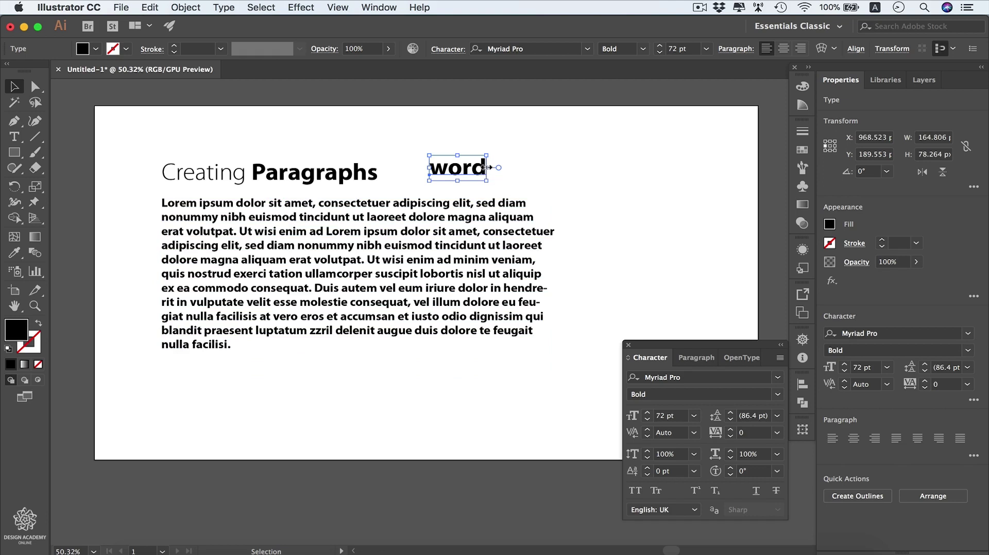
pyautogui.moveTo(488, 168); pyautogui.dragTo(623, 175)
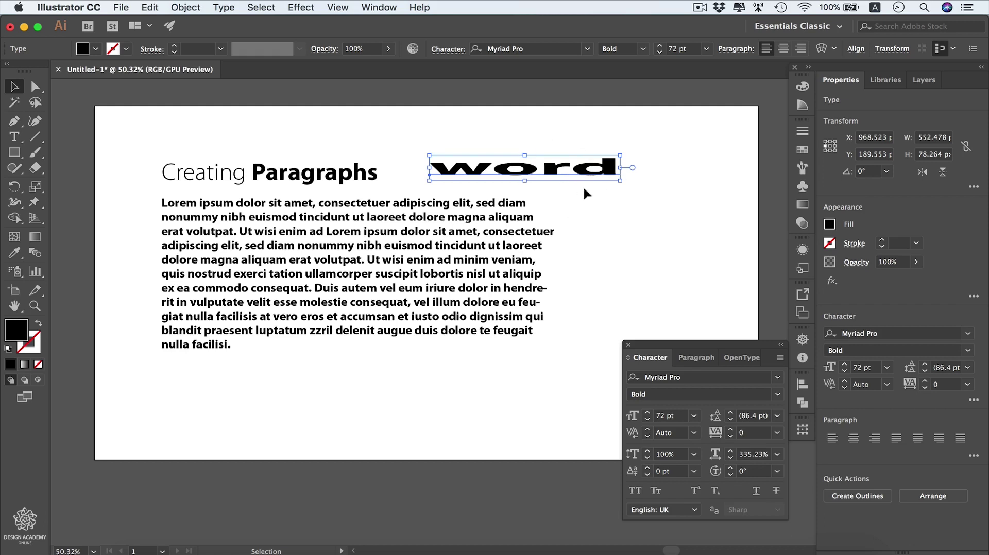
pyautogui.press('super+z')
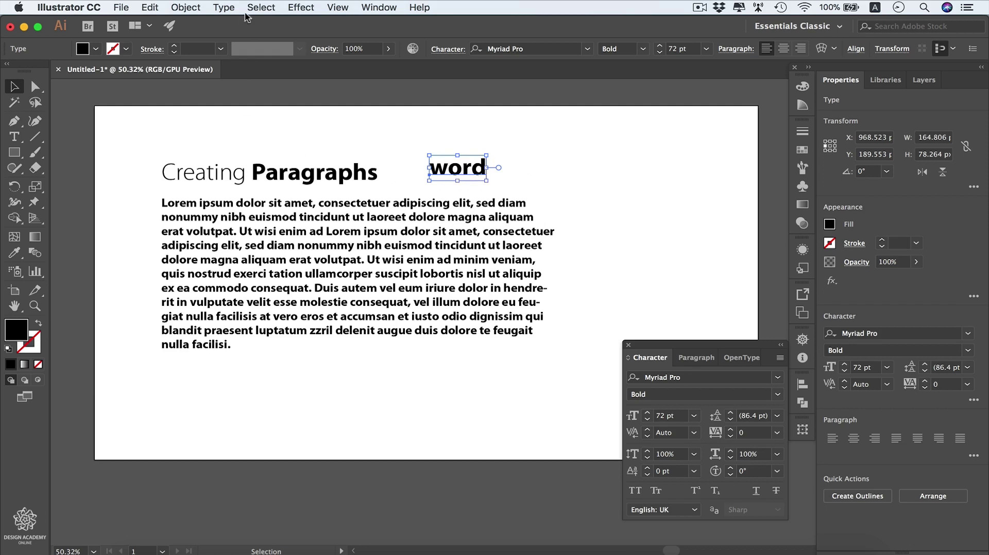
# Step: Convert the "word" object to area type and enlarge its frame to about 586 by 246 px
pyautogui.click(224, 7)
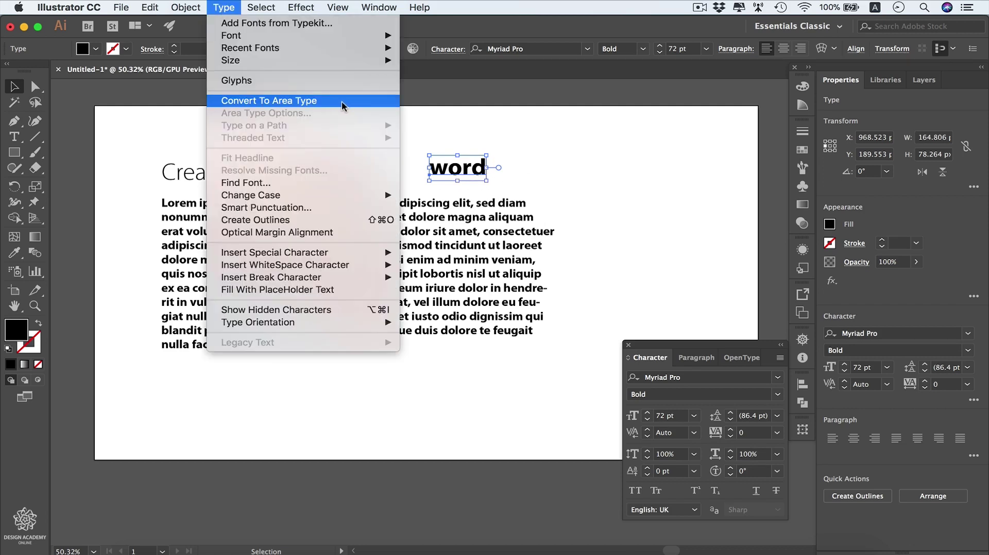
pyautogui.click(344, 102)
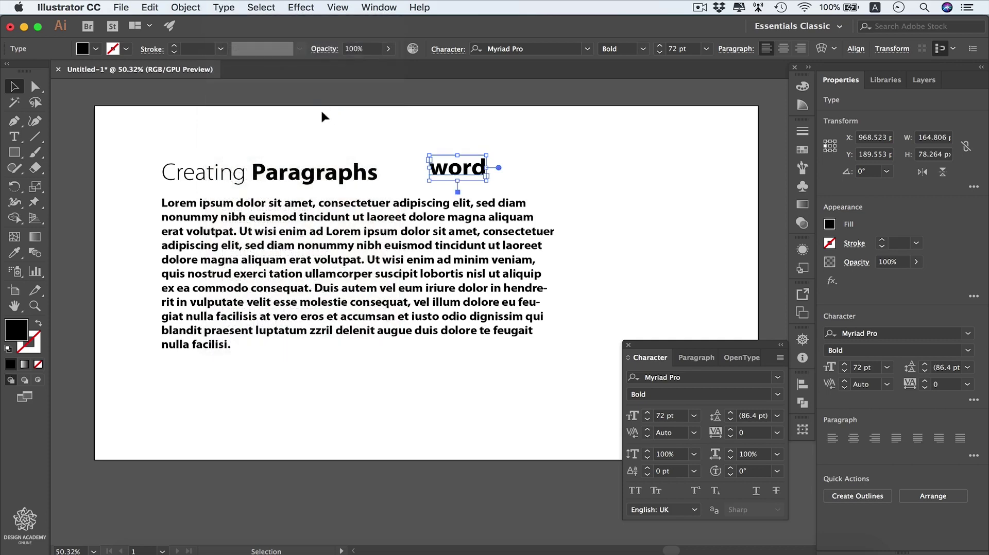
pyautogui.moveTo(487, 168); pyautogui.dragTo(633, 168)
pyautogui.moveTo(531, 182); pyautogui.dragTo(532, 236)
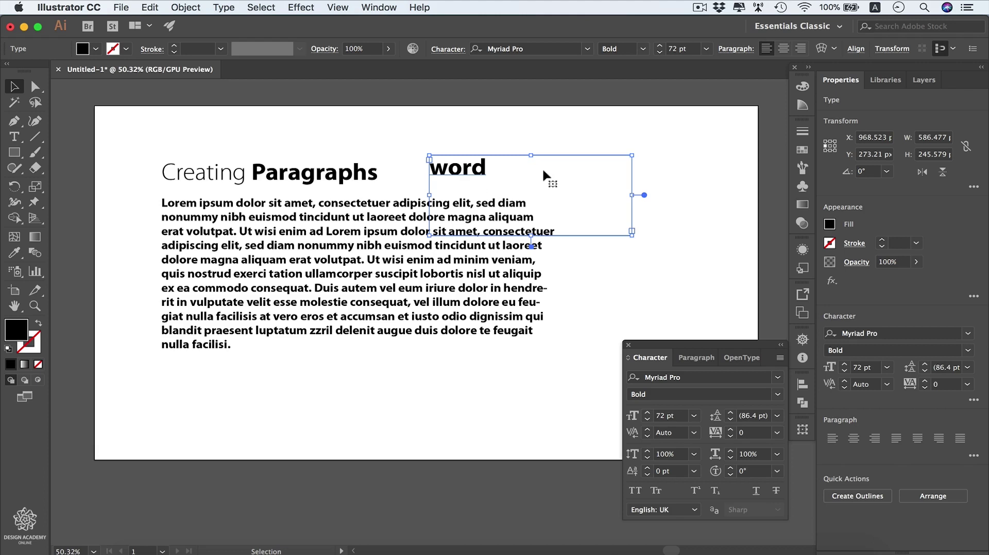
# Step: Delete the "word" text object and show the paragraph formatting settings for the placeholder text block
pyautogui.press('BackSpace')
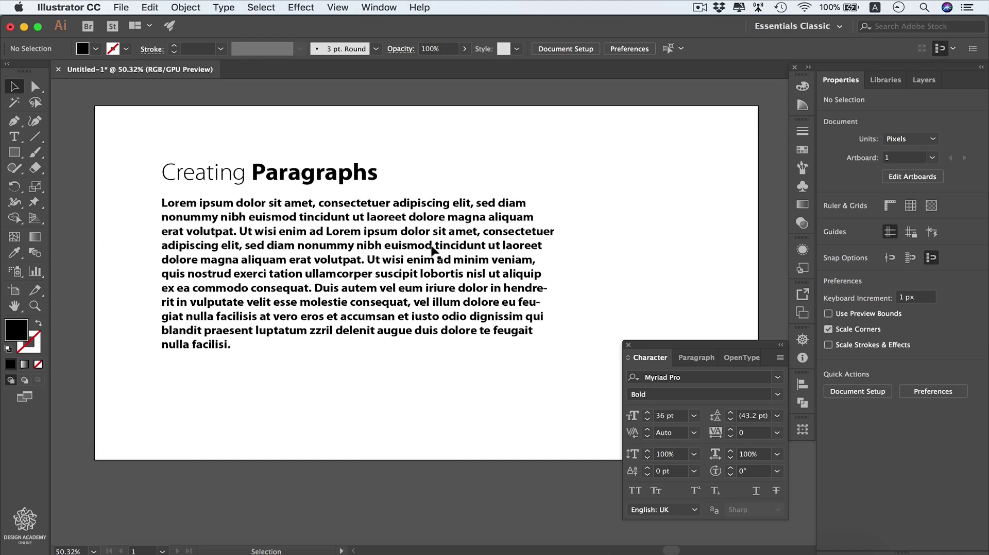
pyautogui.click(434, 249)
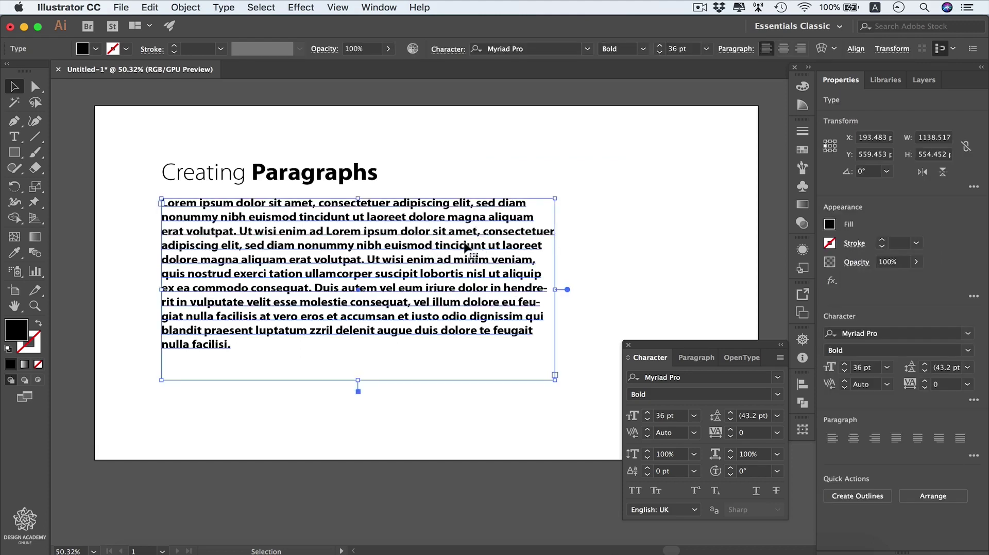
pyautogui.click(696, 361)
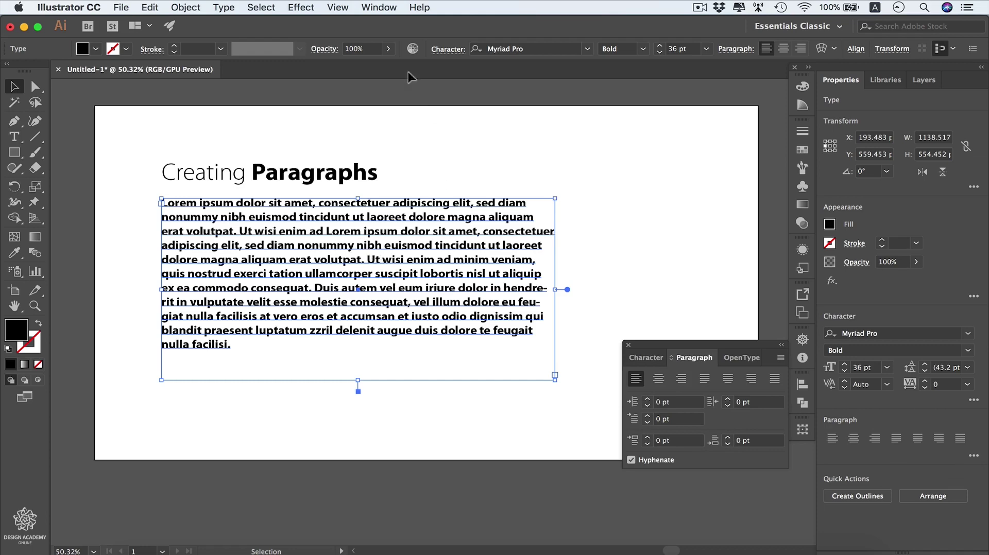
pyautogui.click(377, 7)
pyautogui.moveTo(465, 547)
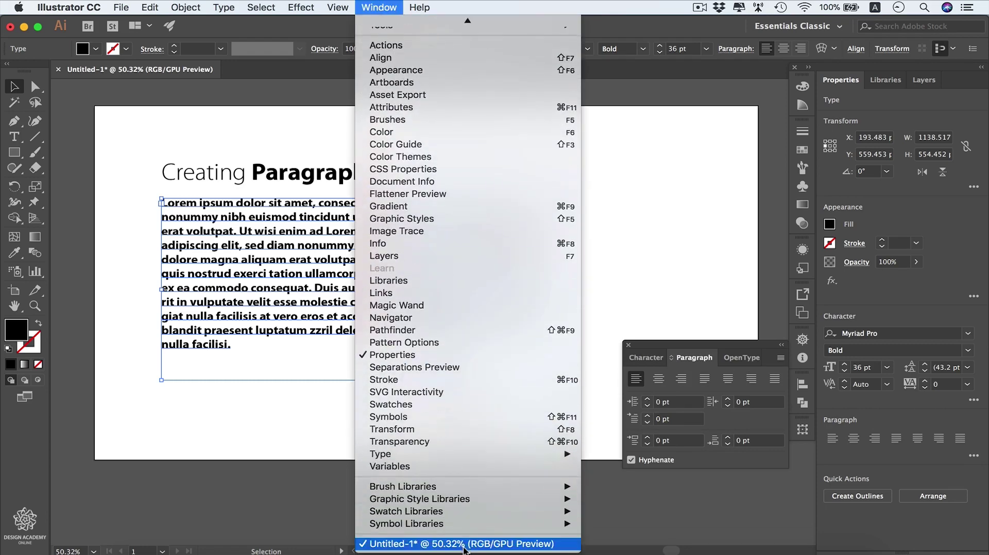
pyautogui.moveTo(469, 456)
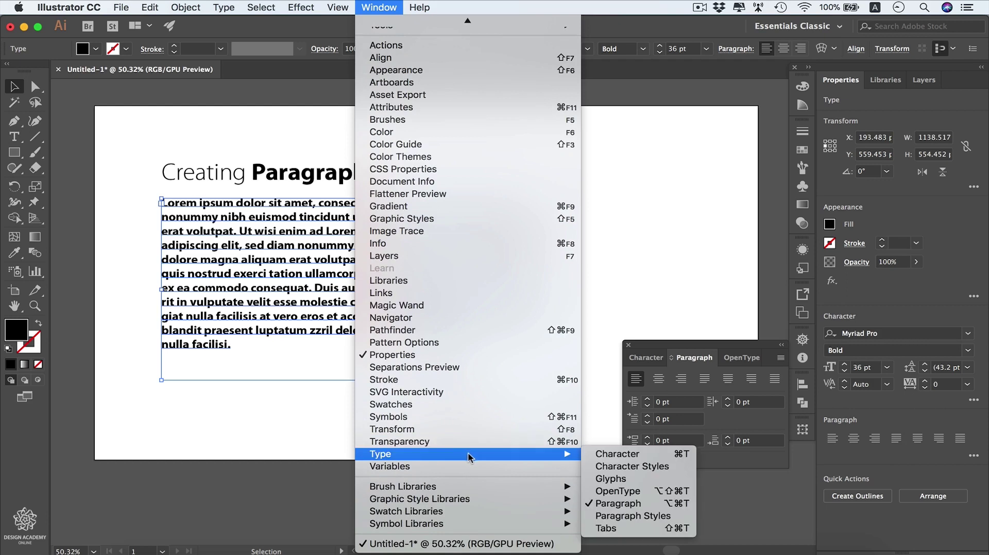
pyautogui.click(648, 508)
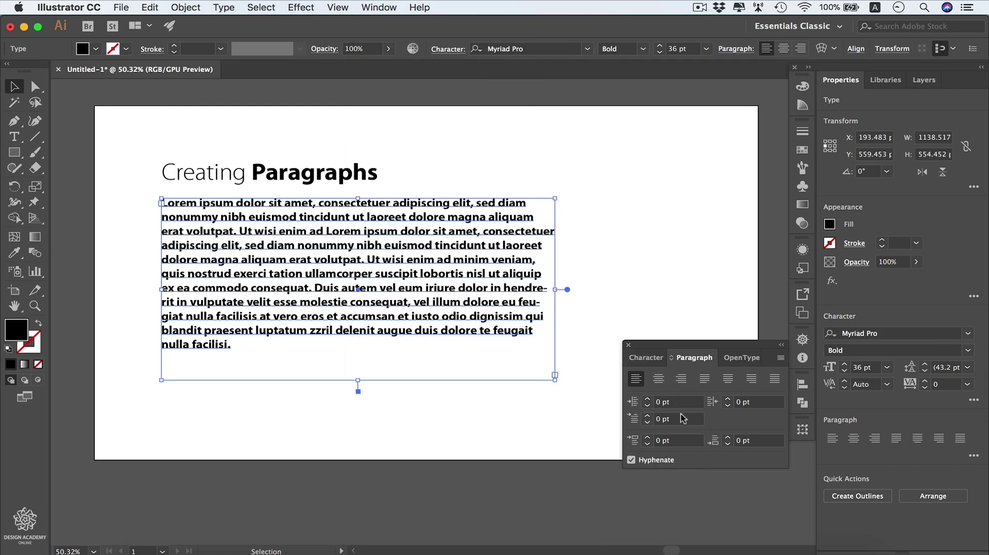
pyautogui.click(781, 359)
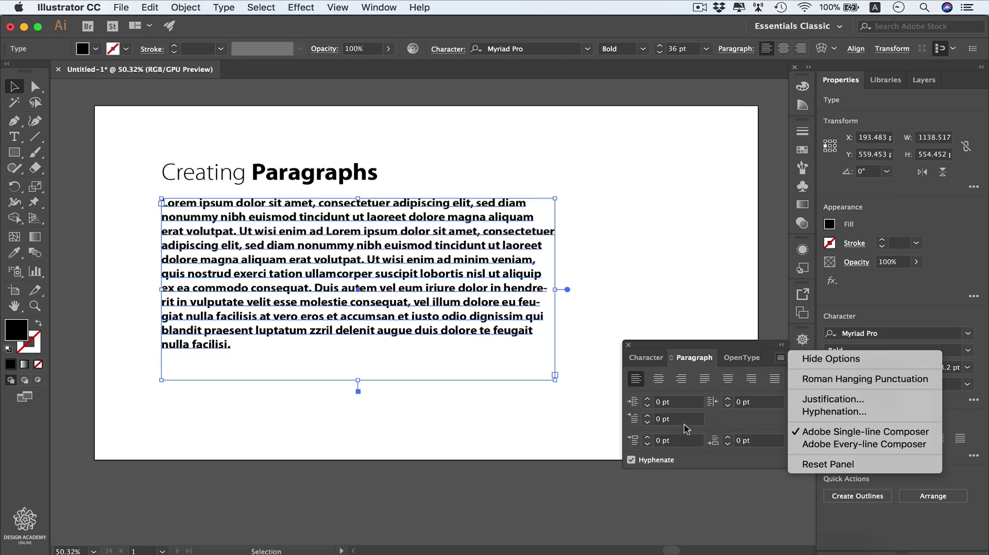
pyautogui.click(701, 357)
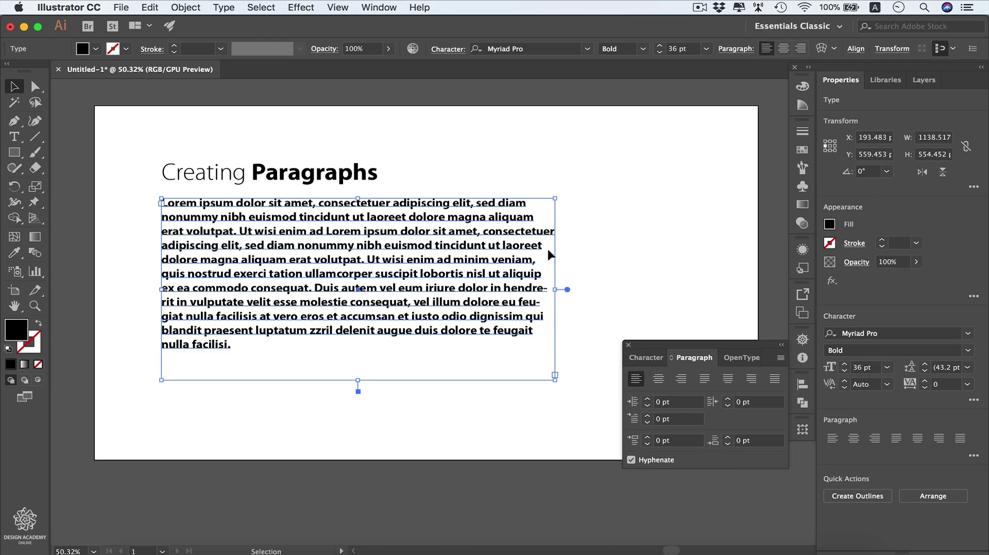
# Step: Justify the paragraph without hyphenation, last line aligned left, and narrow its text box to about 503 px
pyautogui.click(631, 461)
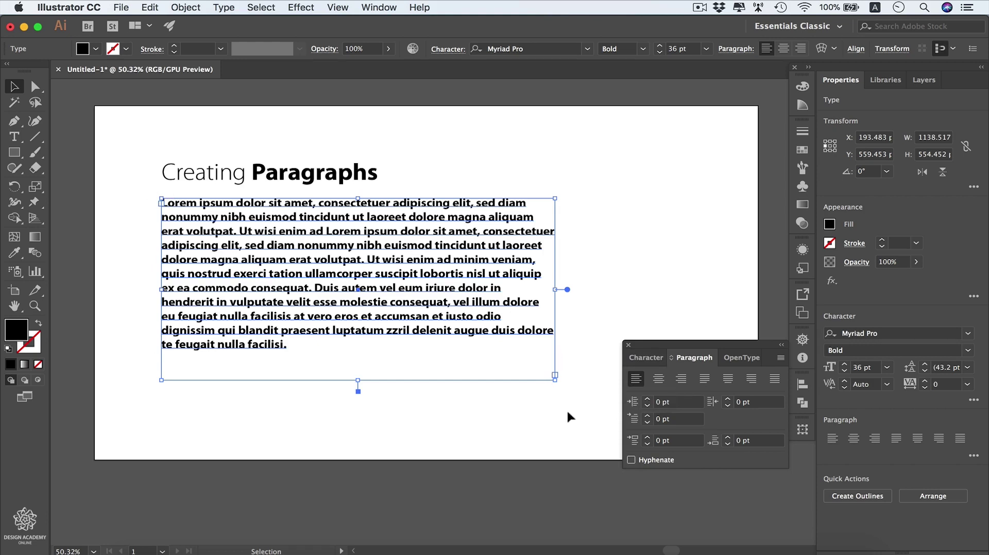
pyautogui.click(706, 381)
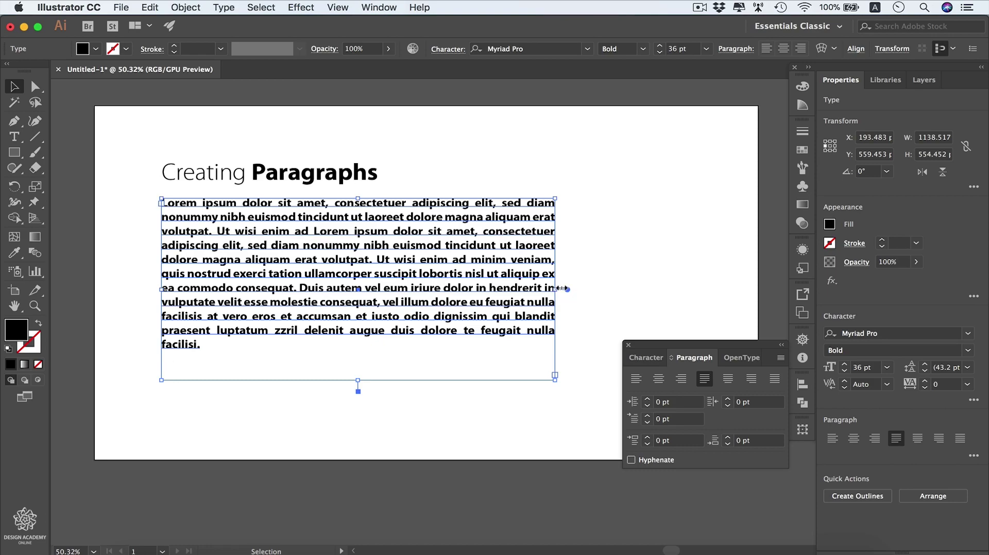
pyautogui.moveTo(557, 290); pyautogui.dragTo(335, 290)
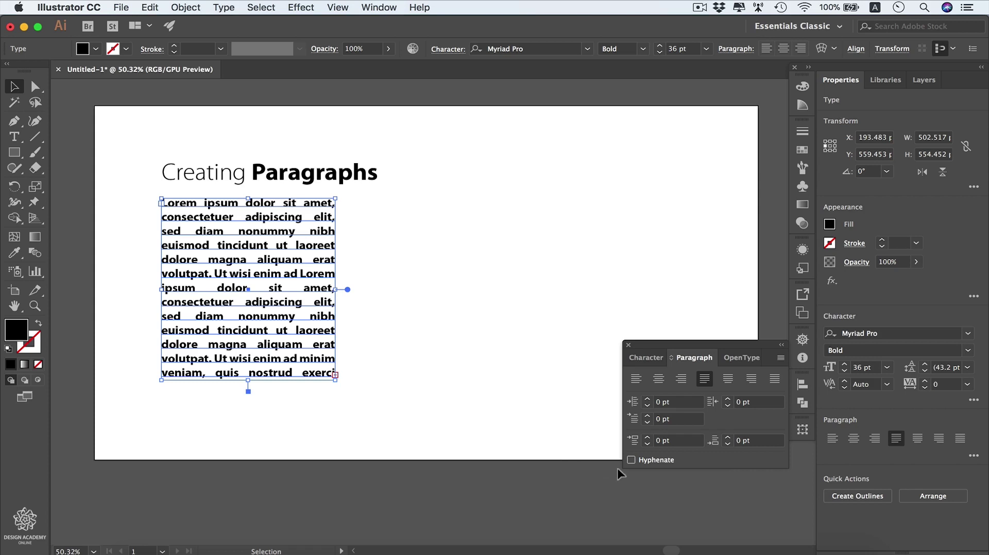
# Step: Left-align the narrowed paragraph, switching hyphenation on and back off to compare the line breaks
pyautogui.click(631, 460)
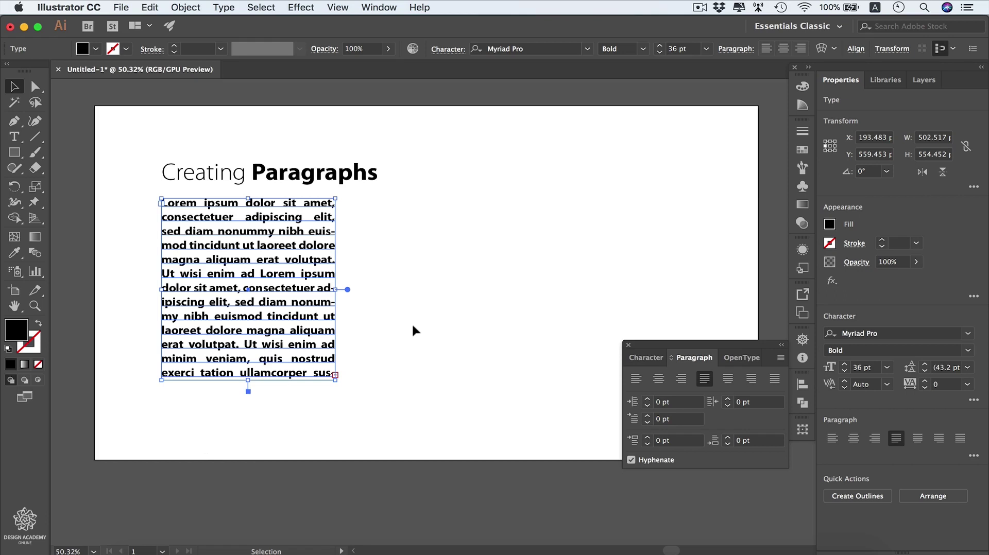
pyautogui.click(636, 380)
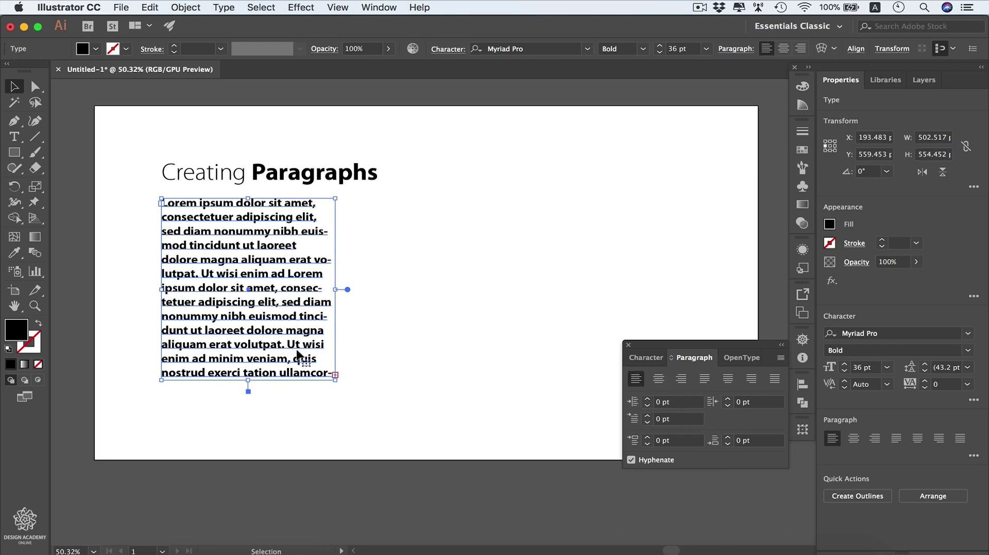
pyautogui.click(631, 460)
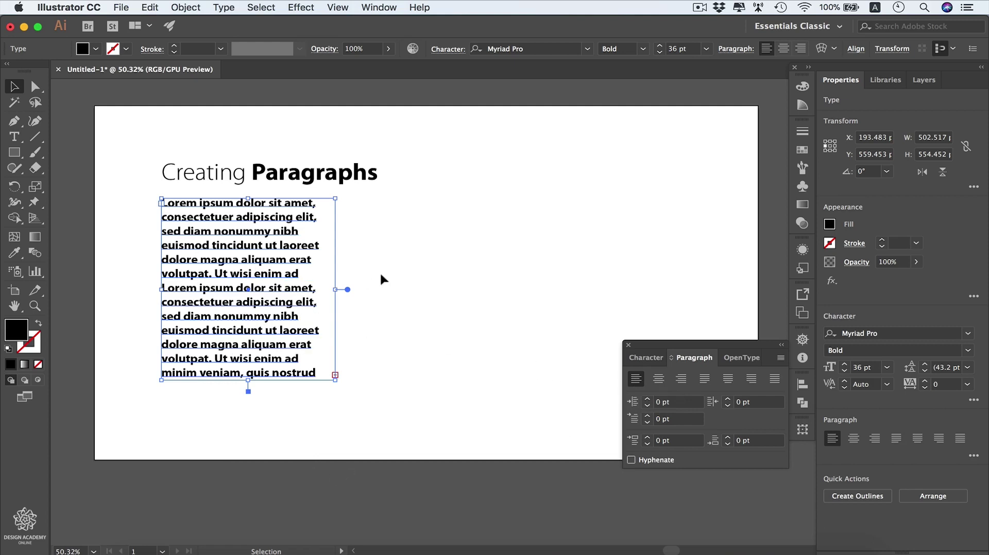
# Step: Try center and right alignment on the paragraph, and return it to left alignment
pyautogui.click(663, 386)
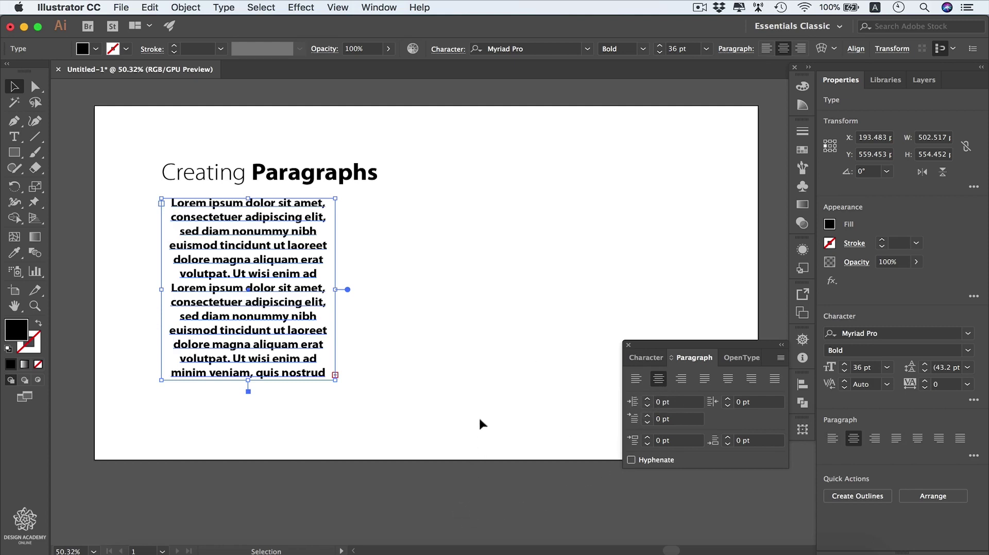
pyautogui.click(682, 381)
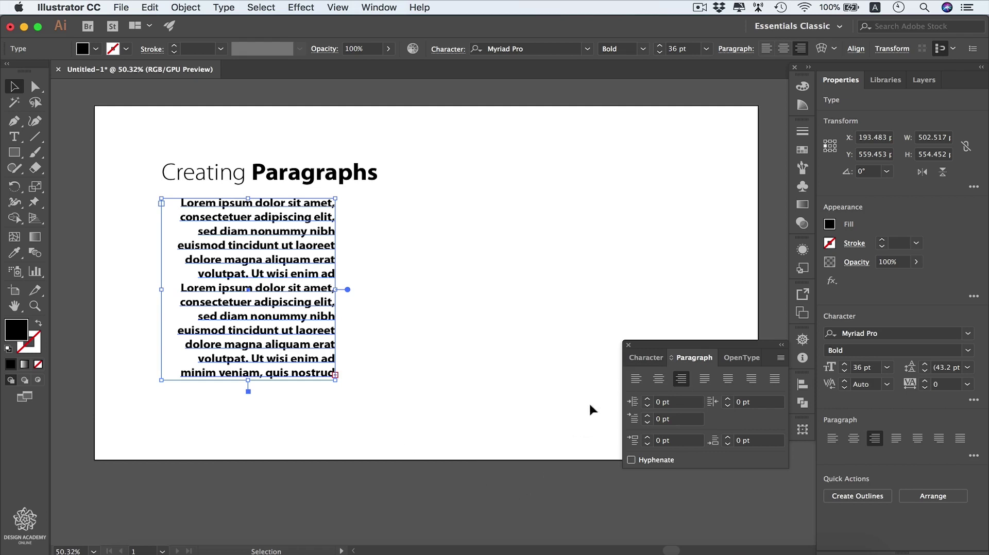
pyautogui.click(637, 380)
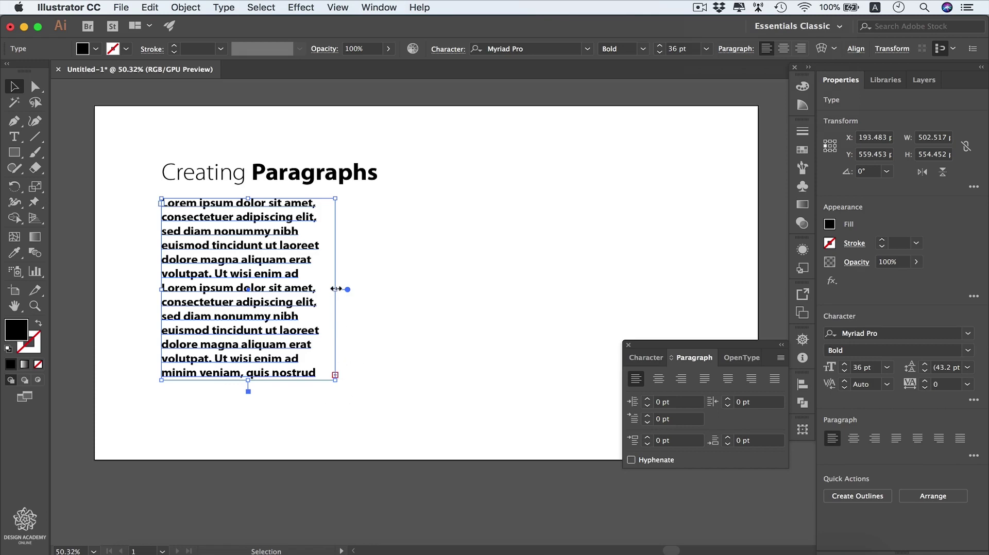
# Step: Enlarge the paragraph's text box to about 535 by 998 px and set its font size to 24 pt
pyautogui.moveTo(335, 289)
pyautogui.mouseDown()
pyautogui.moveTo(532, 299)
pyautogui.moveTo(530, 289)
pyautogui.moveTo(346, 290)
pyautogui.mouseUp()
pyautogui.moveTo(252, 382); pyautogui.dragTo(271, 525)
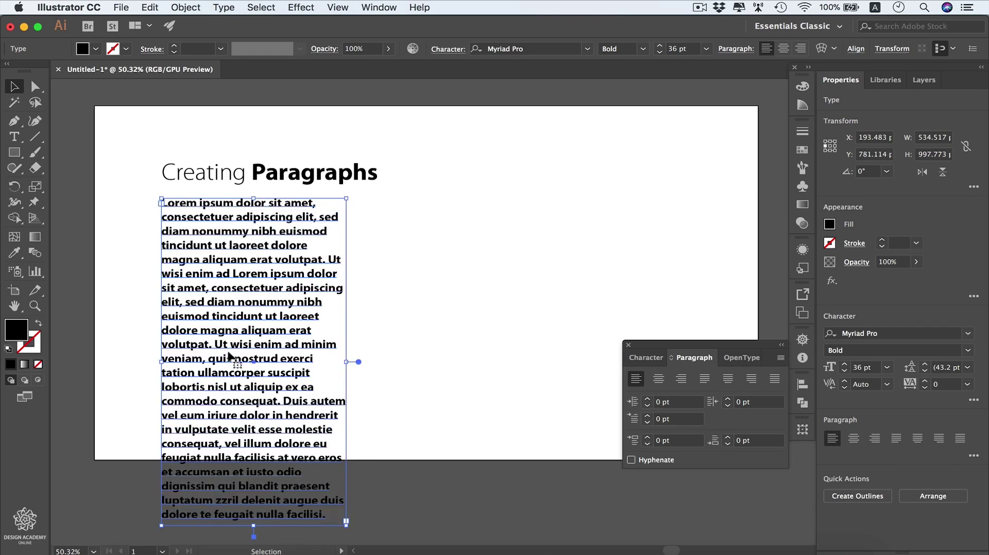
pyautogui.click(645, 359)
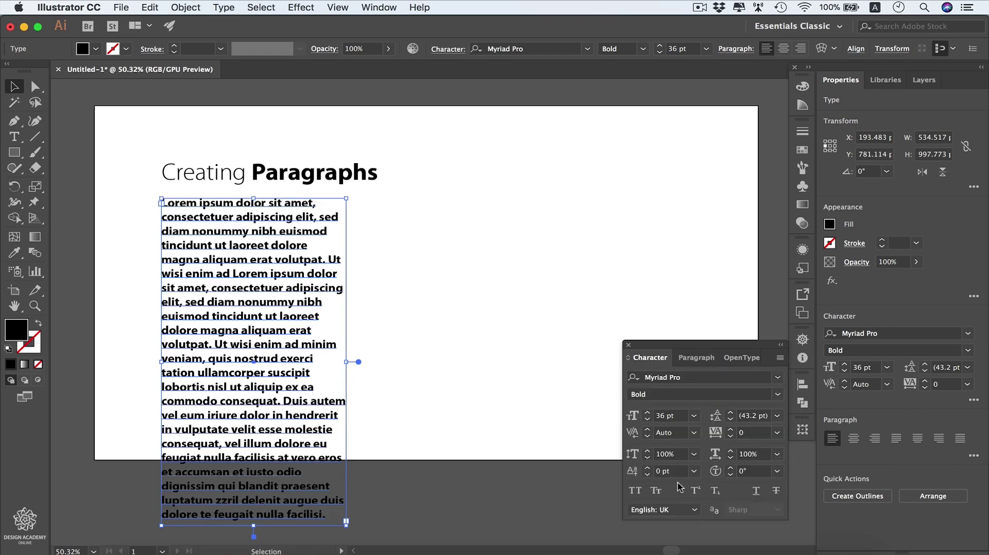
pyautogui.click(694, 417)
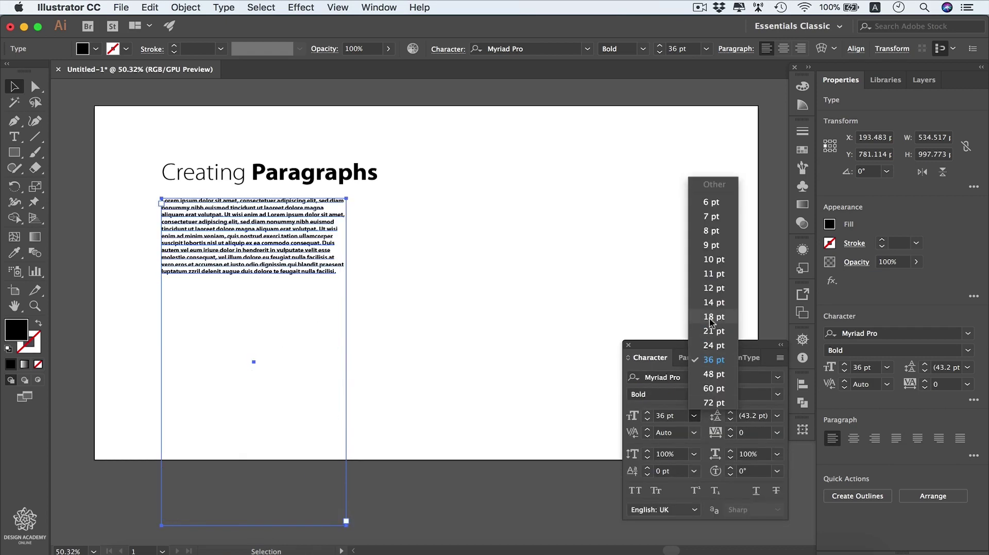
pyautogui.click(727, 346)
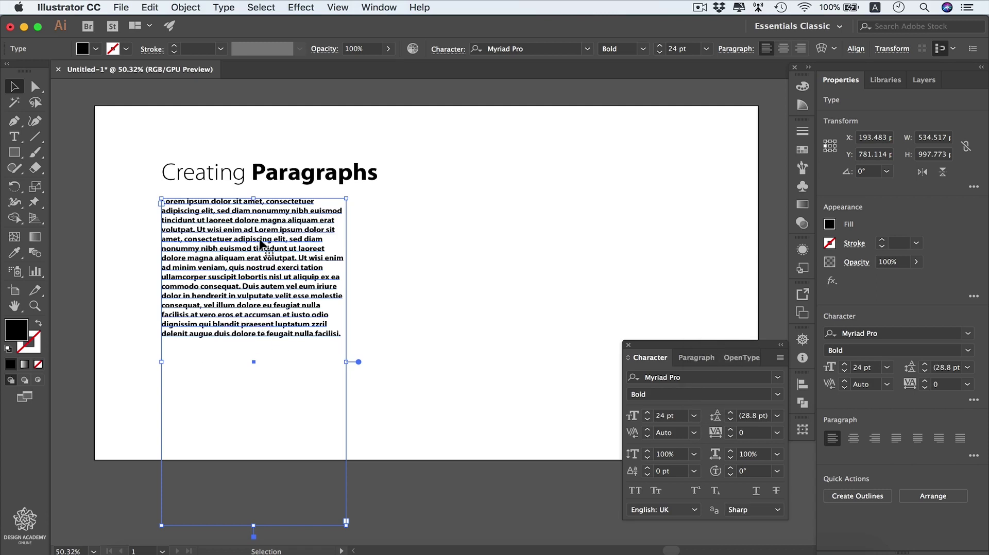
# Step: Shrink the text box to about 336 by 455 px, undoing and redoing the last width change to compare
pyautogui.click(253, 530)
pyautogui.moveTo(253, 530); pyautogui.dragTo(281, 363)
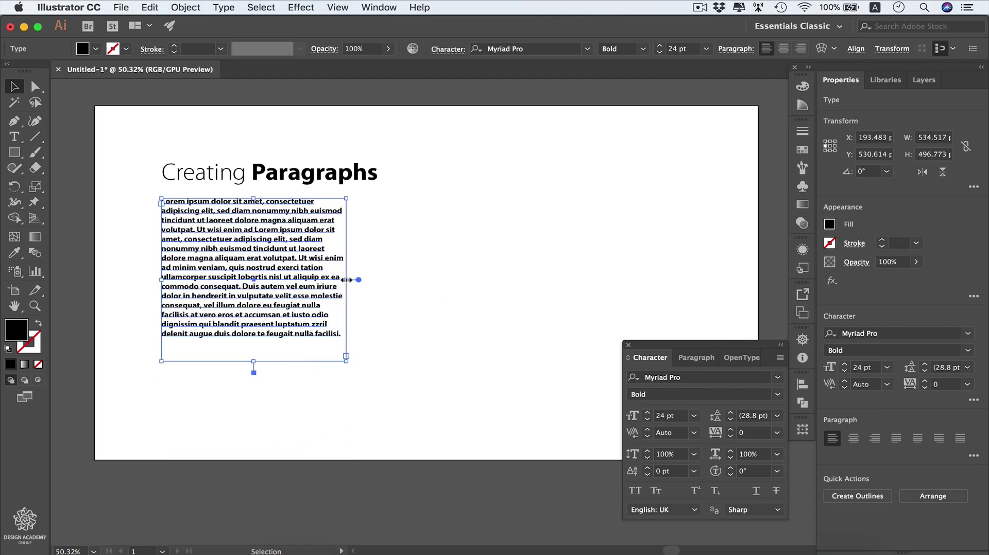
pyautogui.moveTo(348, 279); pyautogui.dragTo(287, 280)
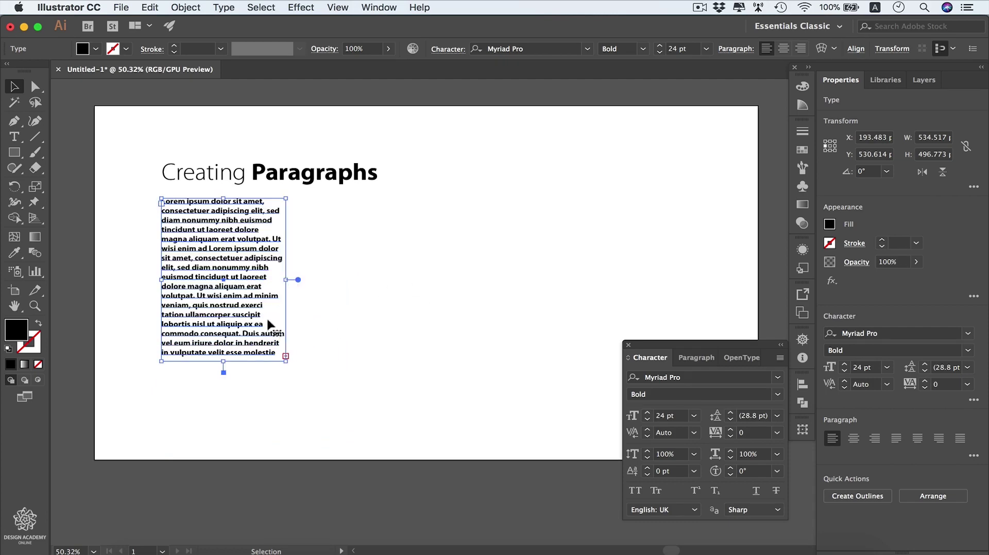
pyautogui.moveTo(224, 361); pyautogui.dragTo(224, 349)
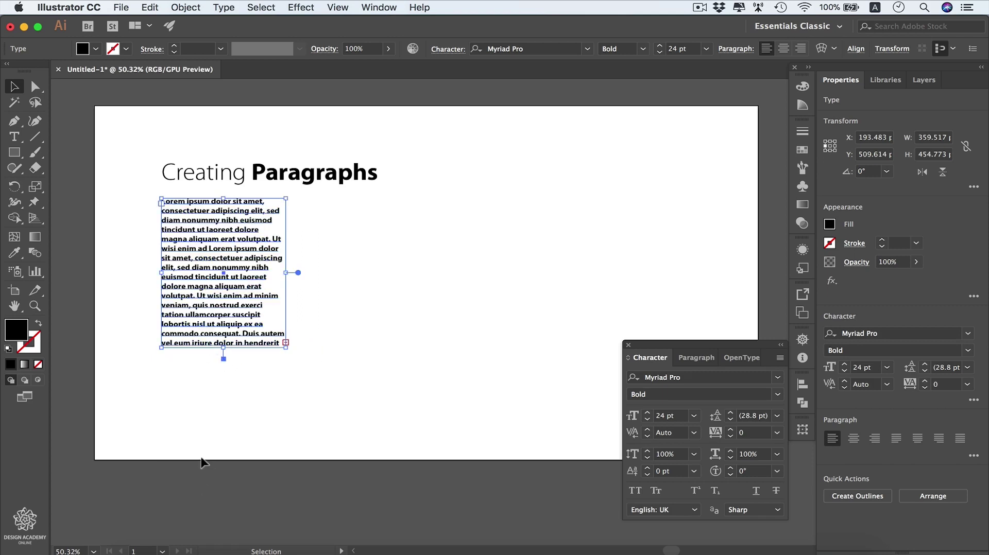
pyautogui.moveTo(286, 271); pyautogui.dragTo(278, 272)
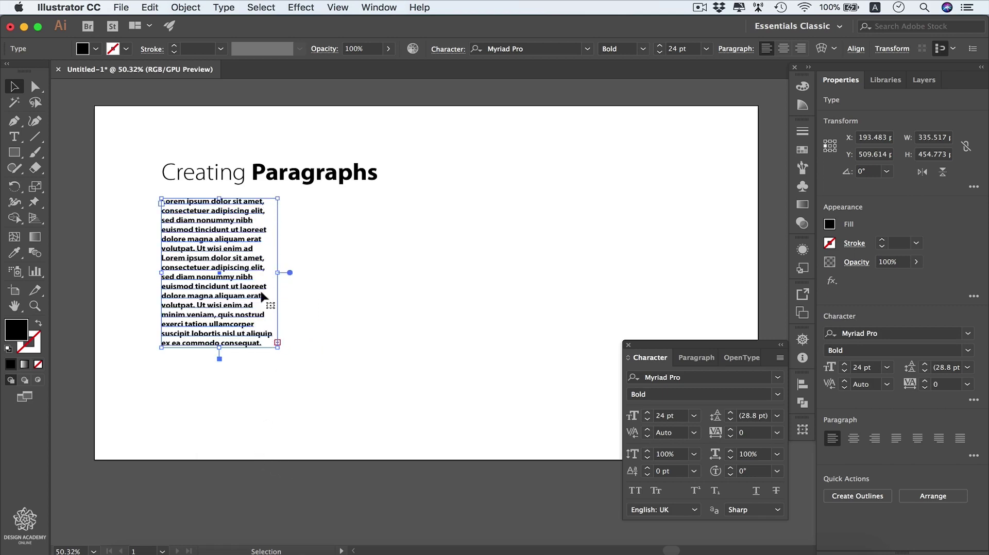
pyautogui.press('super+z')
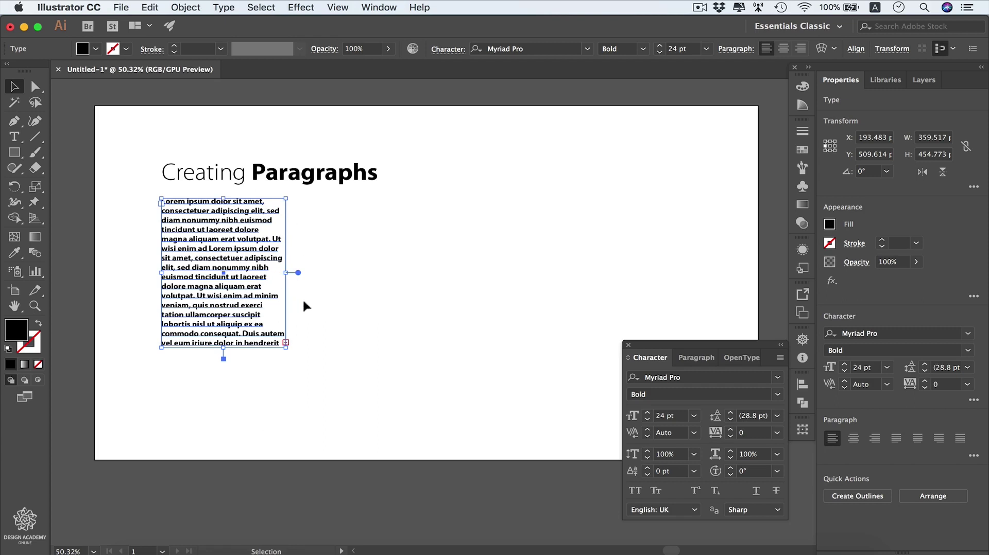
pyautogui.press('super+shift+z')
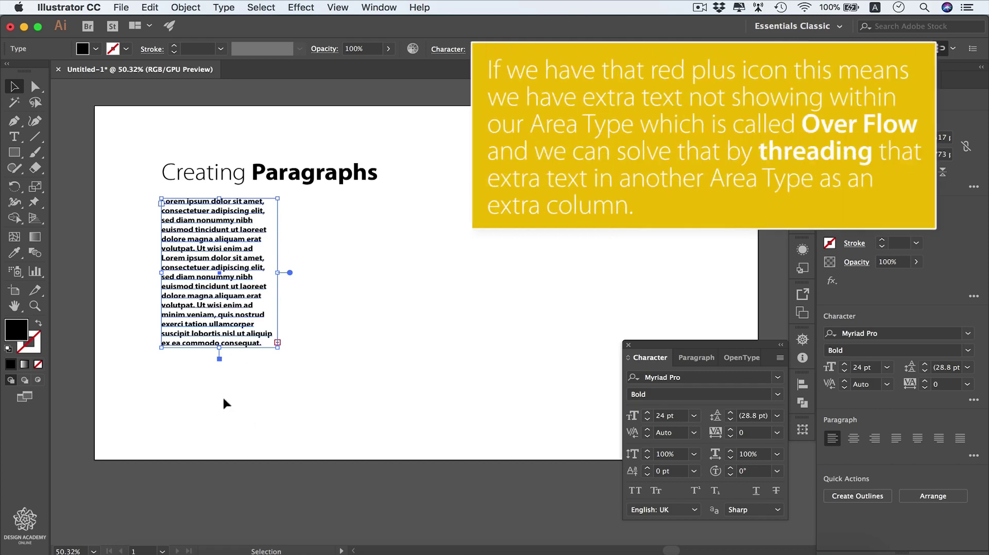
# Step: Thread the overflow text into a new text box about 266 by 447 px beside the first, and move that box farther away
pyautogui.click(277, 342)
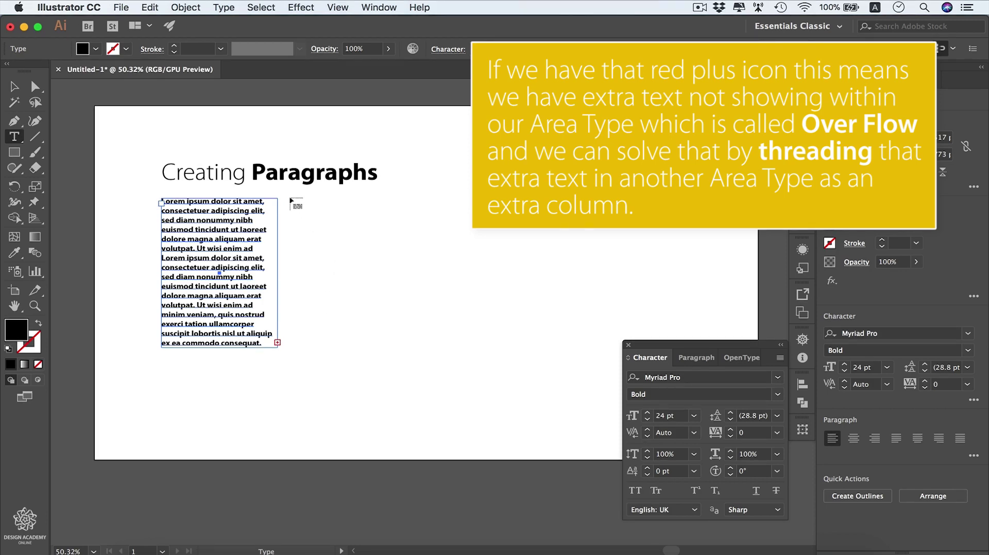
pyautogui.moveTo(291, 200); pyautogui.dragTo(383, 349)
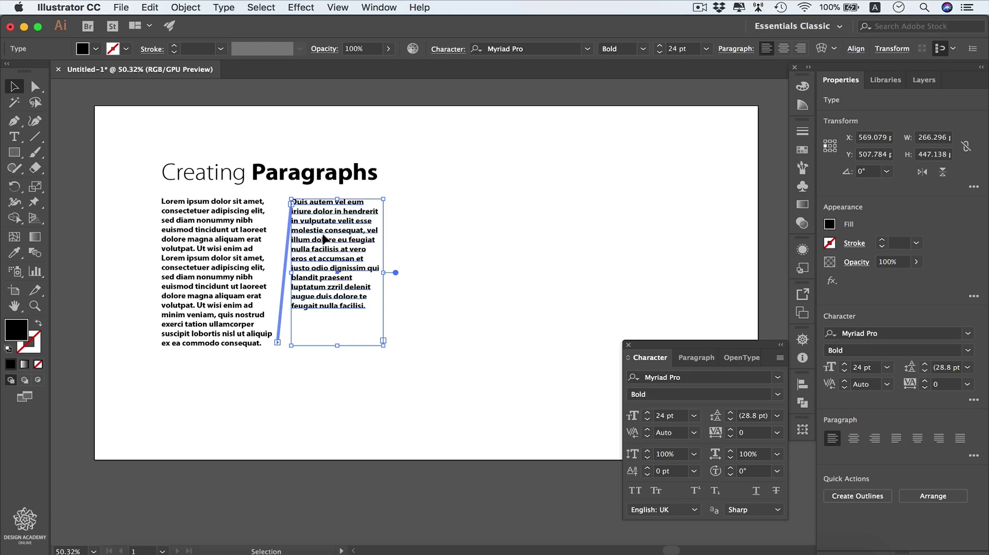
pyautogui.moveTo(325, 239); pyautogui.dragTo(418, 269)
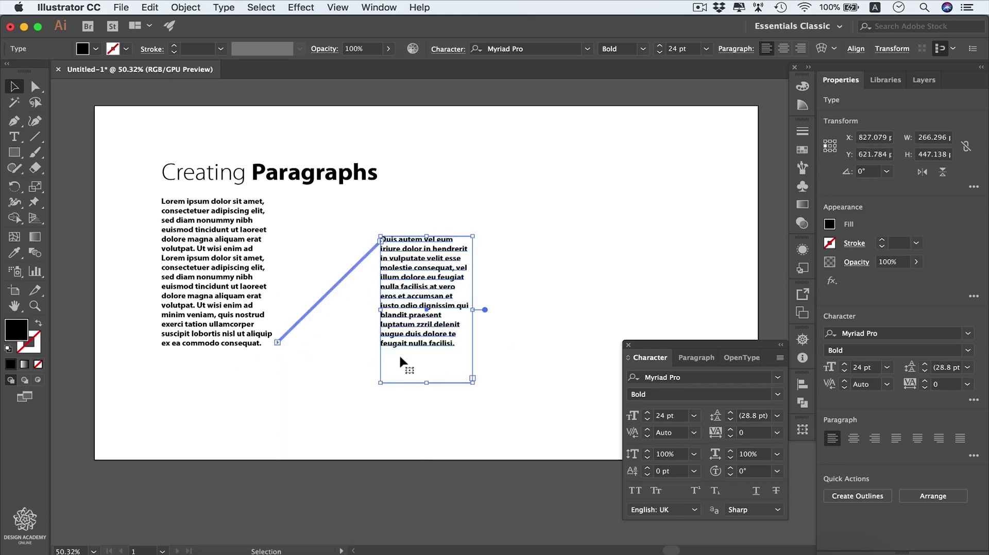
# Step: Preview smaller font sizes on the first threaded text box, keep 24 pt, and shift the box slightly right and down
pyautogui.click(240, 271)
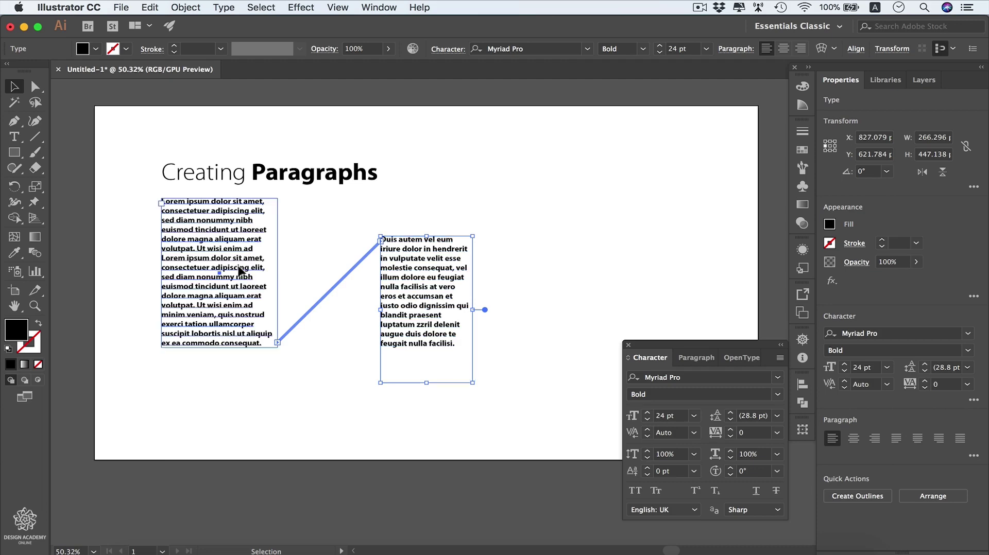
pyautogui.click(695, 417)
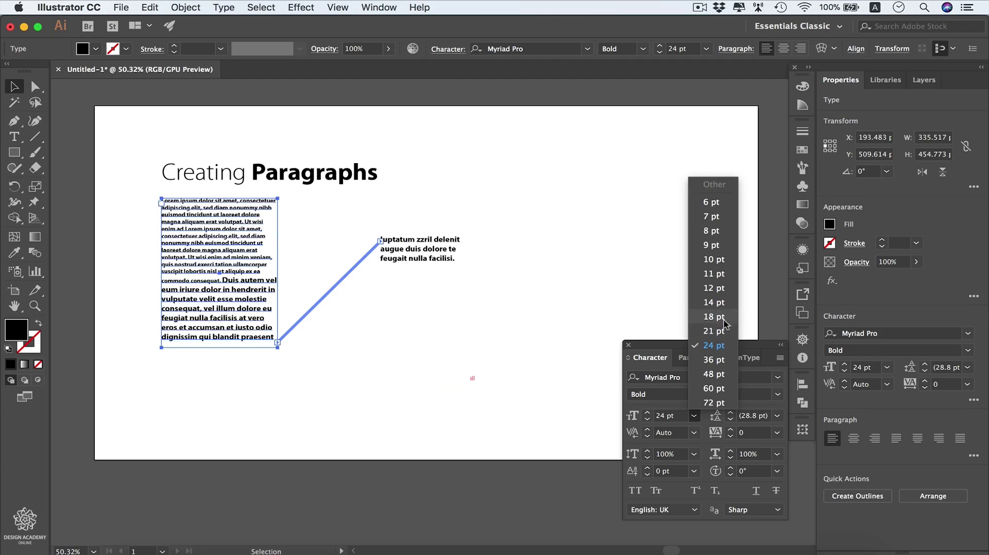
pyautogui.click(715, 345)
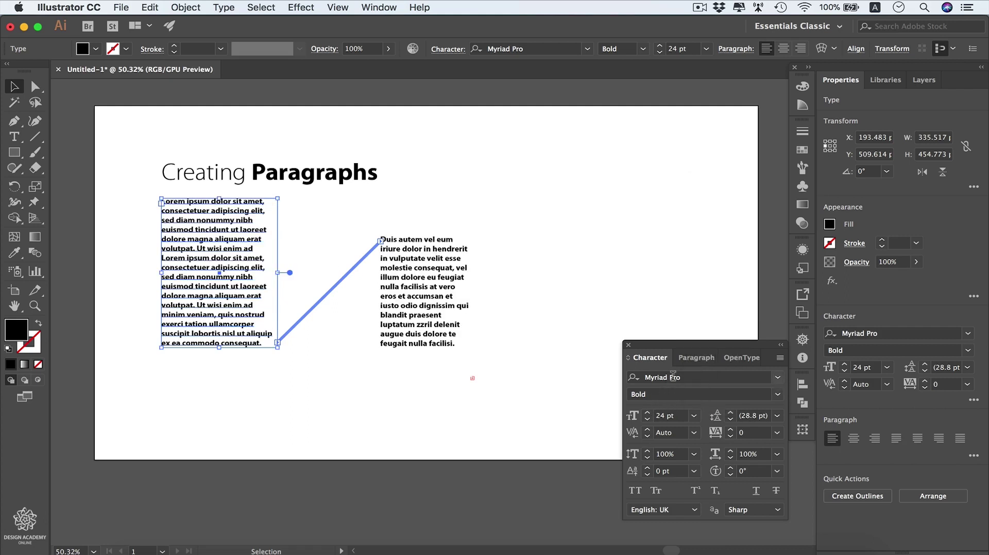
pyautogui.moveTo(248, 324); pyautogui.dragTo(249, 326)
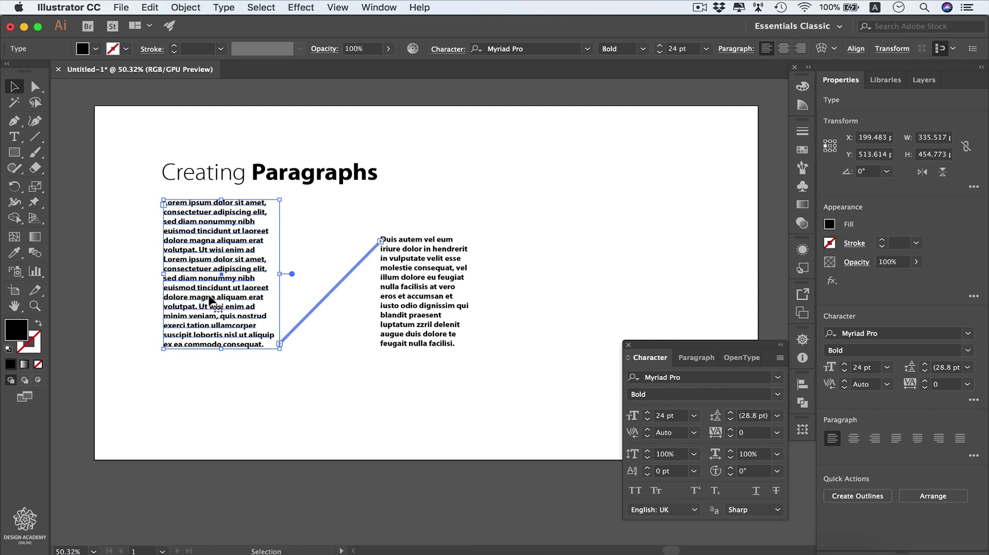
# Step: Delete the second threaded text box and lengthen the first one to about 755 px
pyautogui.click(426, 295)
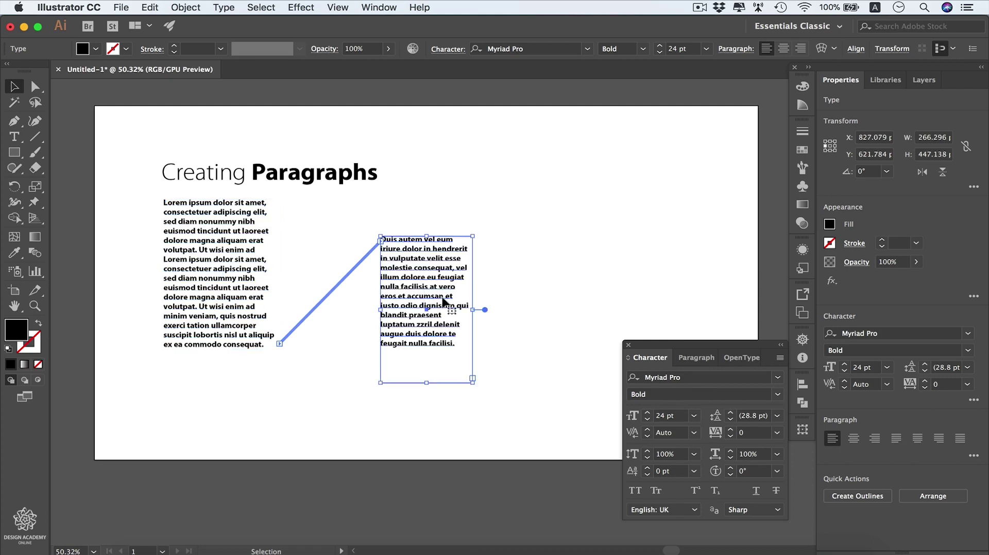
pyautogui.press('BackSpace')
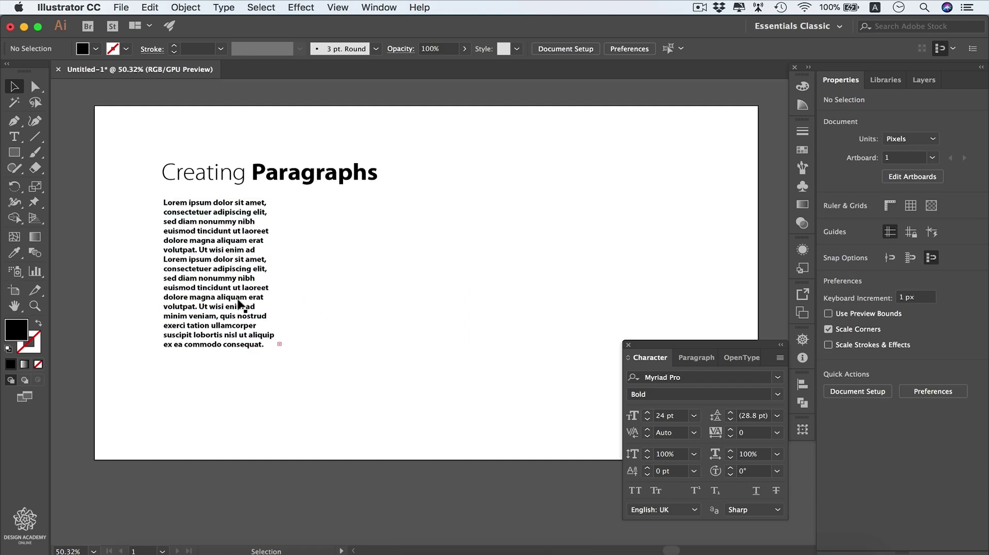
pyautogui.click(279, 344)
pyautogui.moveTo(221, 349); pyautogui.dragTo(222, 448)
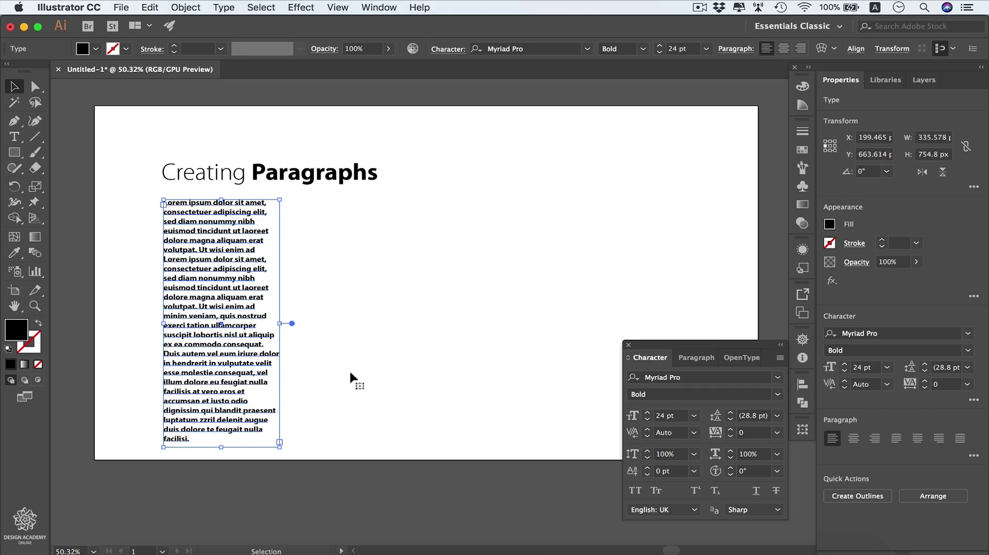
# Step: Try a 19 pt left indent on the whole text block, and return it to 0 pt
pyautogui.click(697, 360)
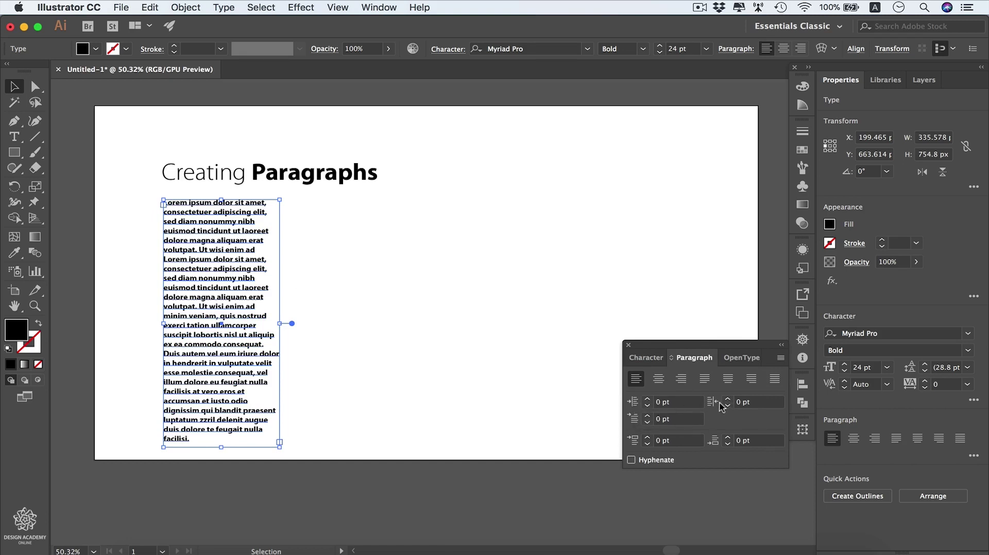
pyautogui.click(648, 400)
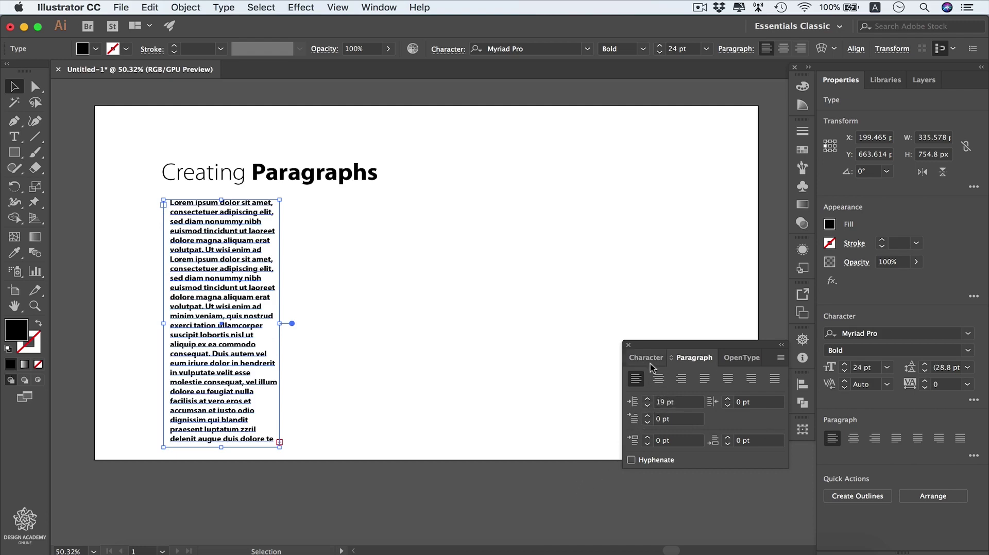
pyautogui.click(681, 406)
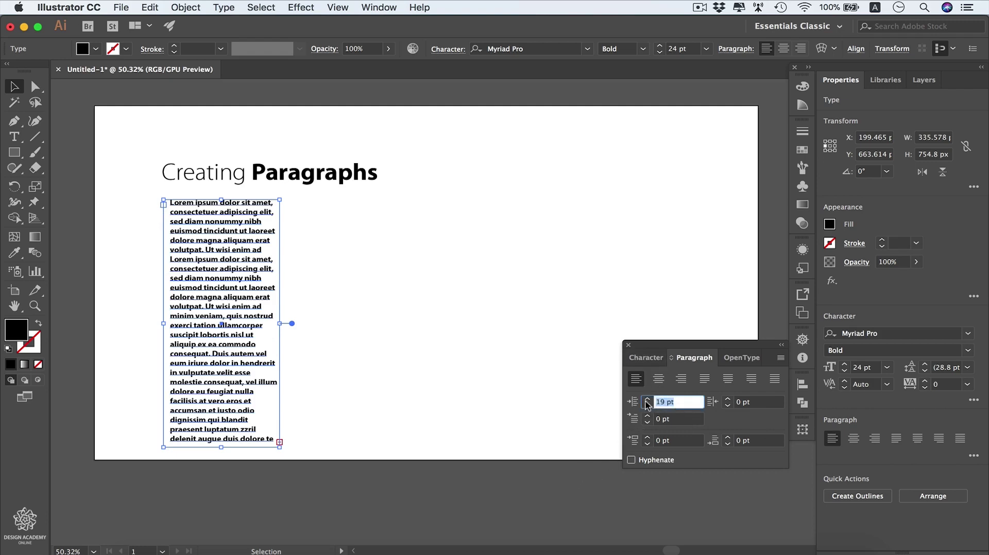
pyautogui.write('0')
pyautogui.press('Return')
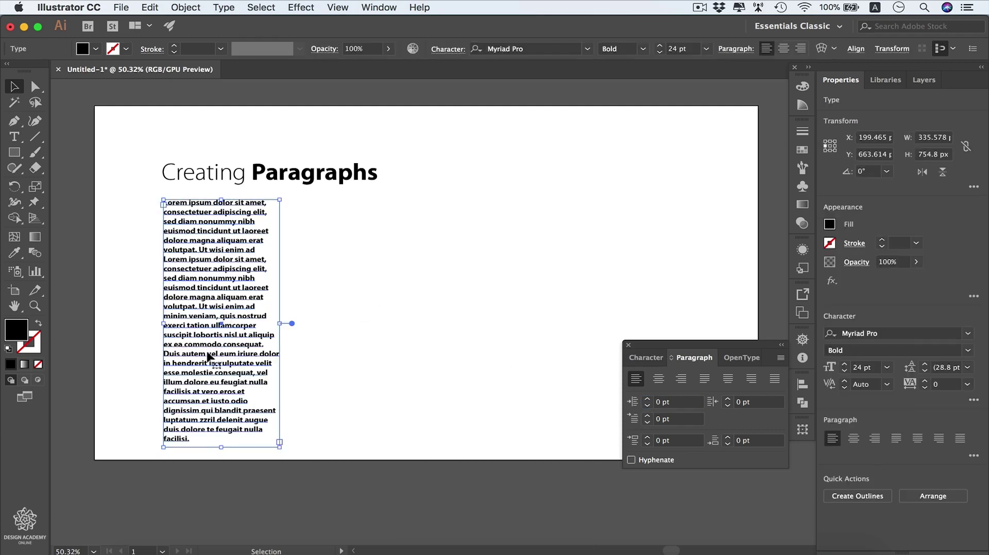
# Step: Split the text before the second "Lorem ipsum" with a blank line and give the new paragraph a 20 pt left indent
pyautogui.press('t')
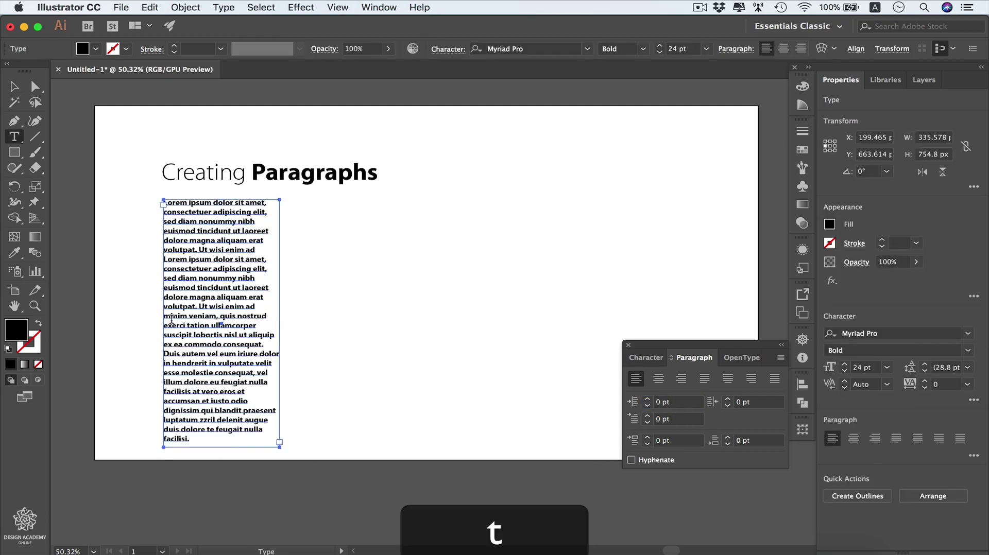
pyautogui.click(164, 259)
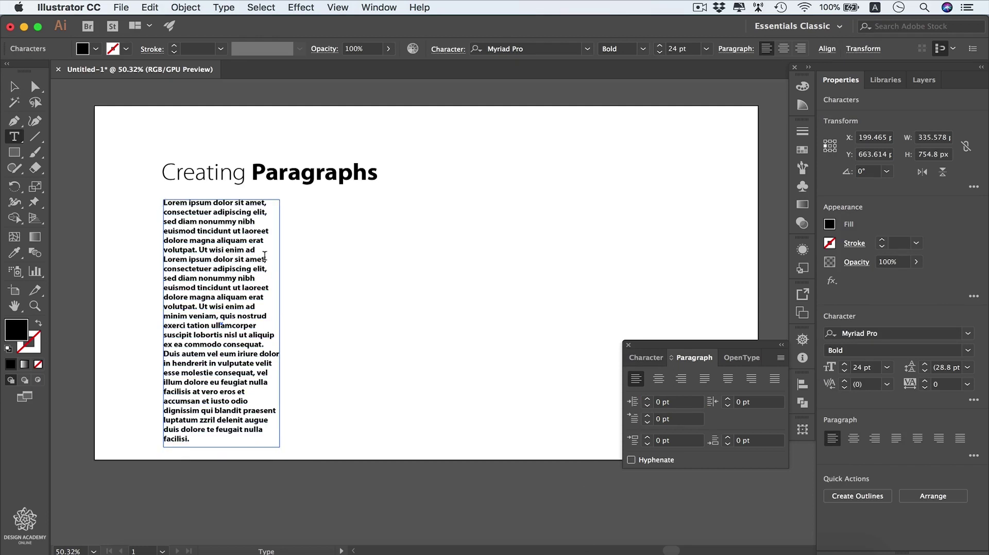
pyautogui.press('Return')
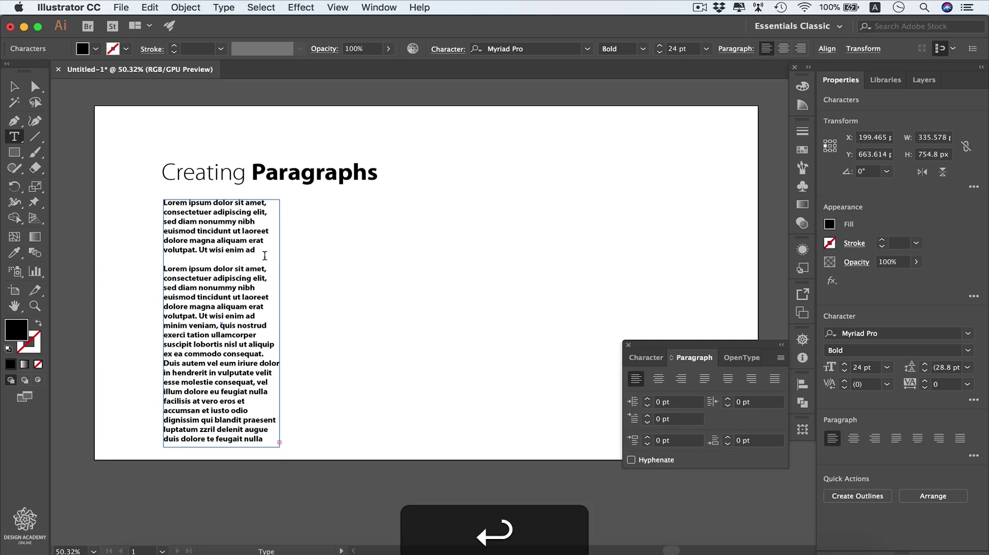
pyautogui.press('shift')
pyautogui.keyDown('shift'); pyautogui.click(649, 402); pyautogui.keyUp('shift')
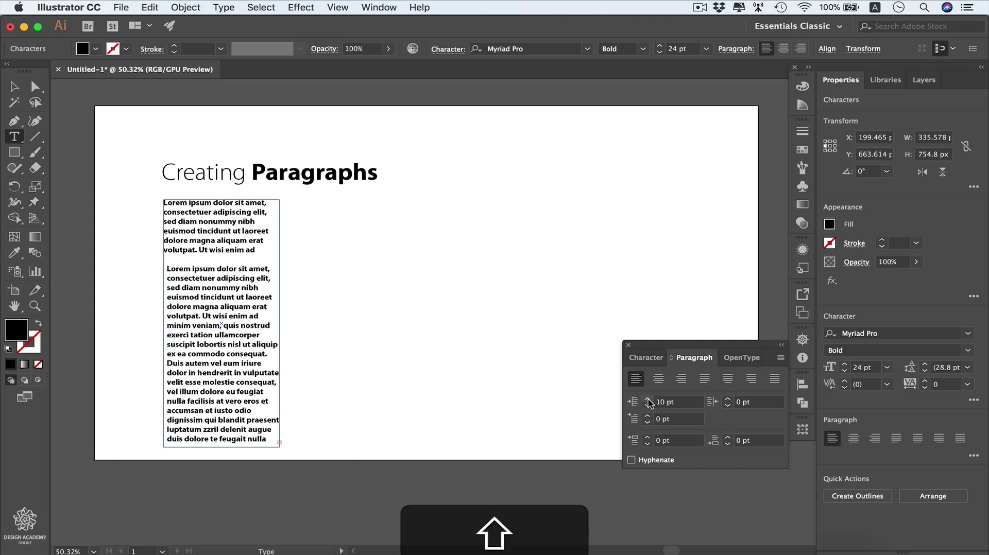
pyautogui.keyDown('shift'); pyautogui.click(648, 401); pyautogui.keyUp('shift')
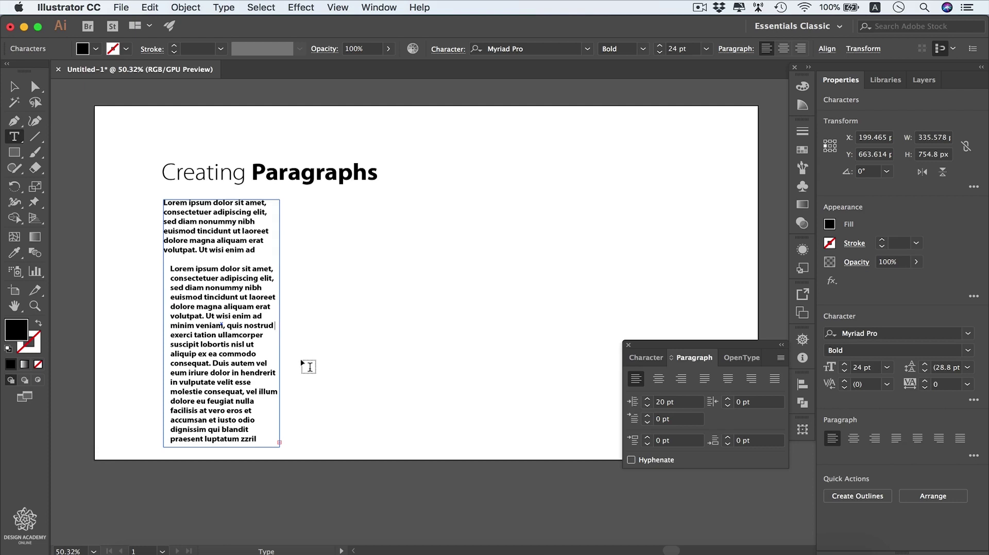
# Step: Start a third paragraph at "exerci tation" after a blank line and set its left indent to 0 pt
pyautogui.press('Return')
pyautogui.press('Return')
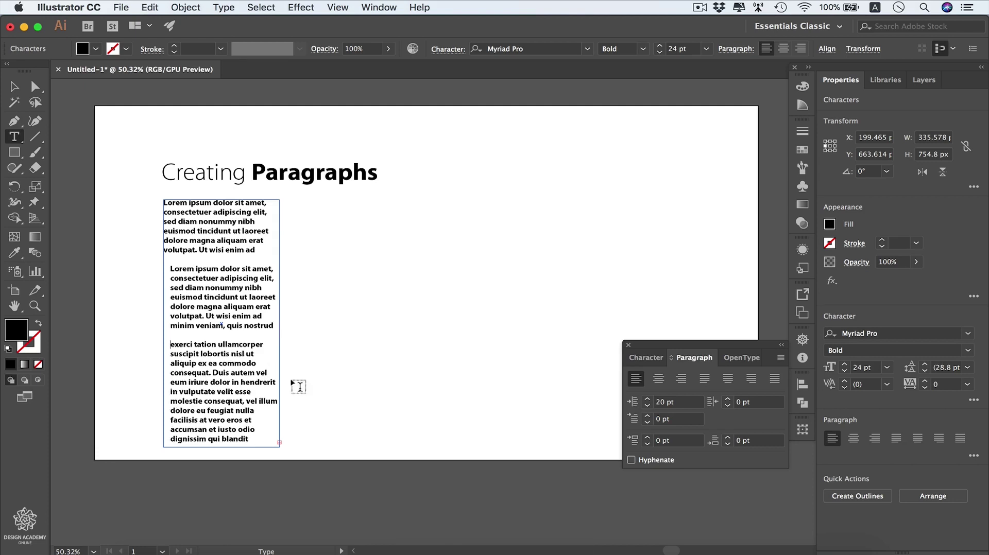
pyautogui.click(679, 402)
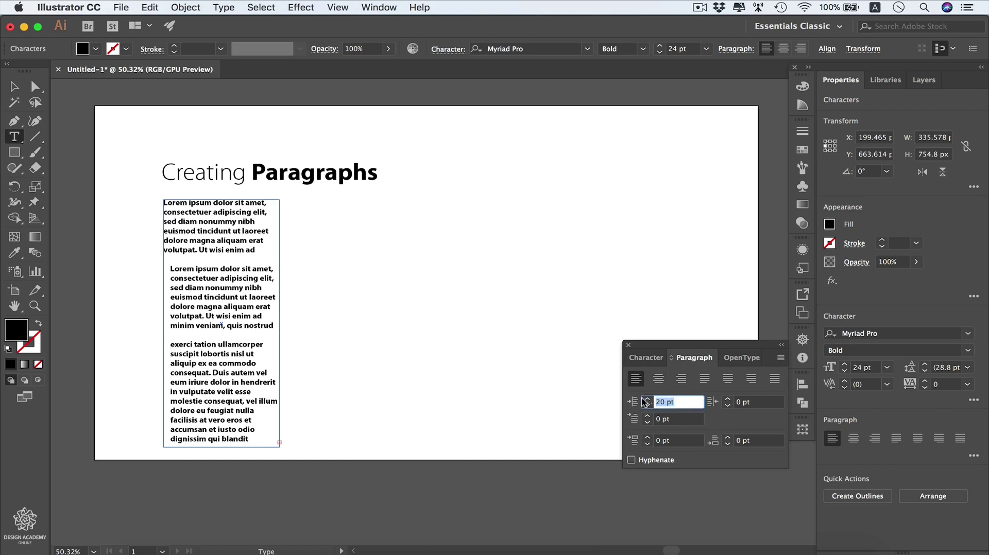
pyautogui.write('0')
pyautogui.click(234, 359)
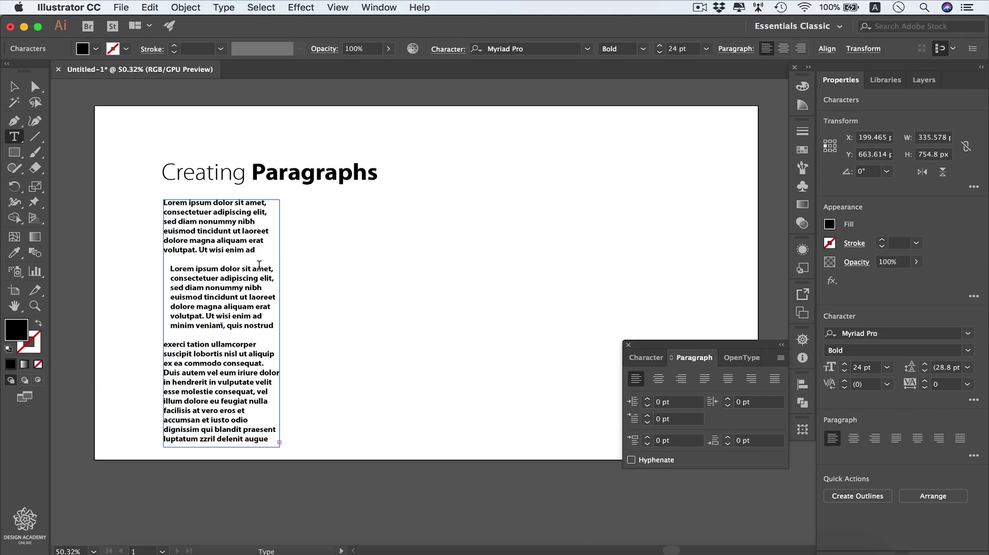
# Step: Widen the text box to about 501 px and activate the Type tool
pyautogui.click(14, 86)
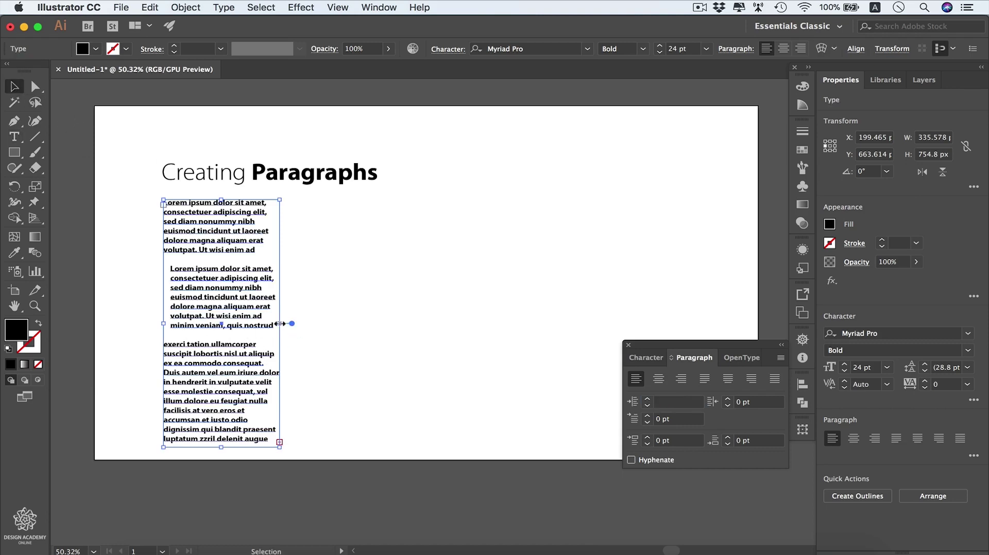
pyautogui.moveTo(279, 324); pyautogui.dragTo(337, 324)
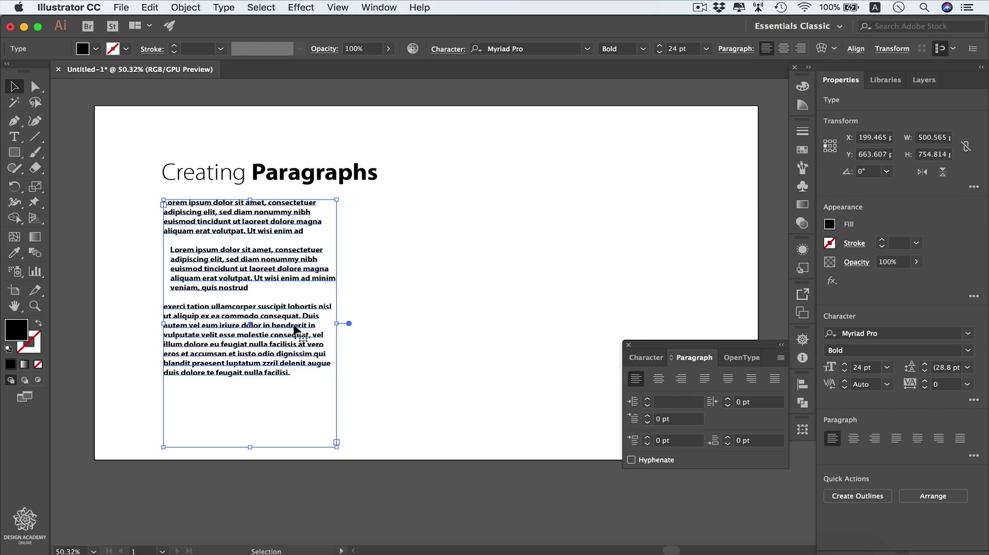
pyautogui.click(14, 136)
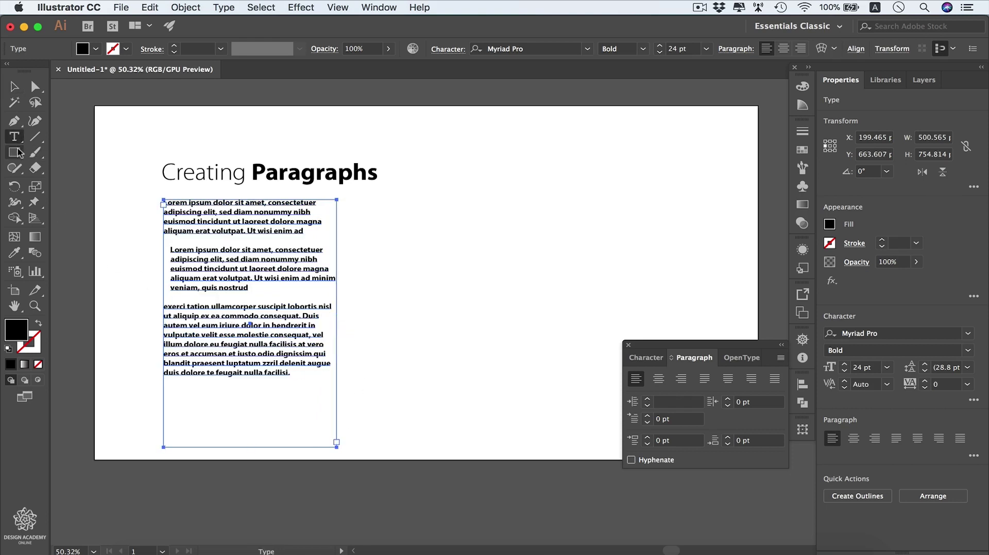
# Step: Try a 60 pt right indent on the third paragraph, and return it to 0 pt
pyautogui.click(287, 315)
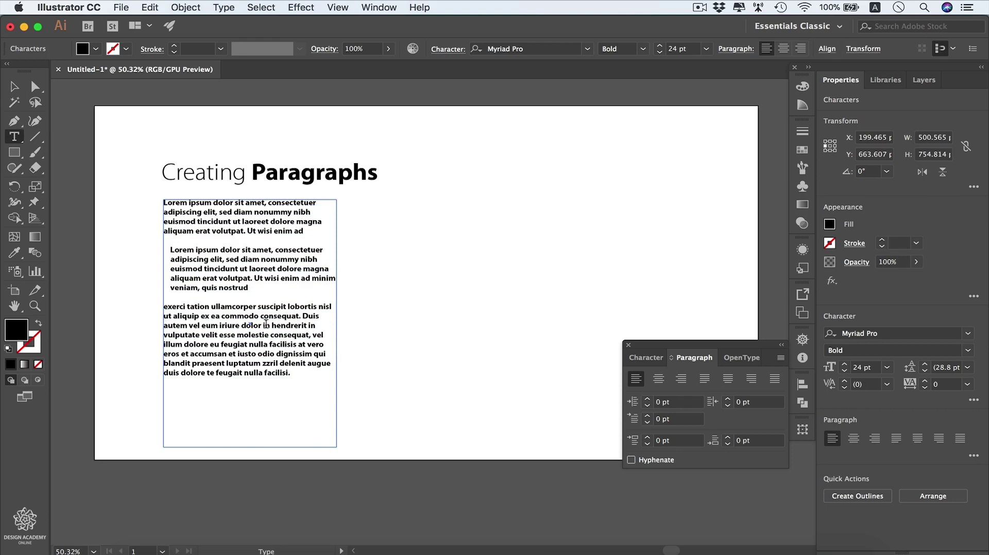
pyautogui.click(749, 401)
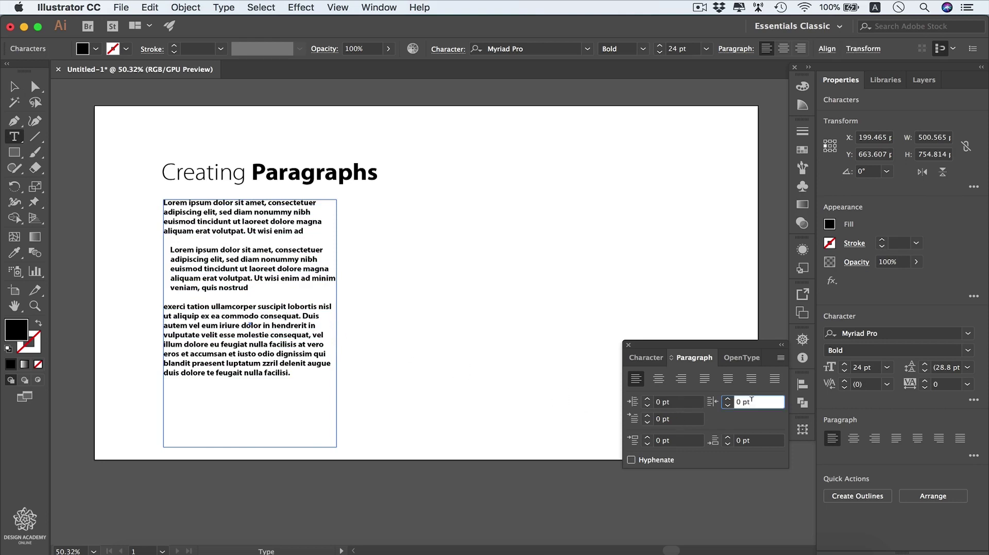
pyautogui.moveTo(756, 402); pyautogui.dragTo(736, 402)
pyautogui.write('60')
pyautogui.press('Return')
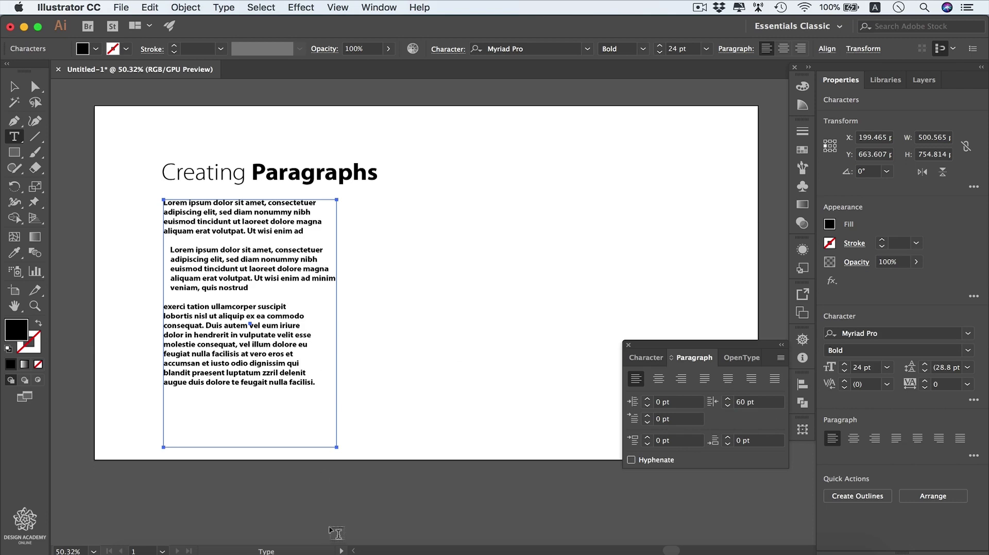
pyautogui.click(749, 402)
pyautogui.doubleClick(749, 402)
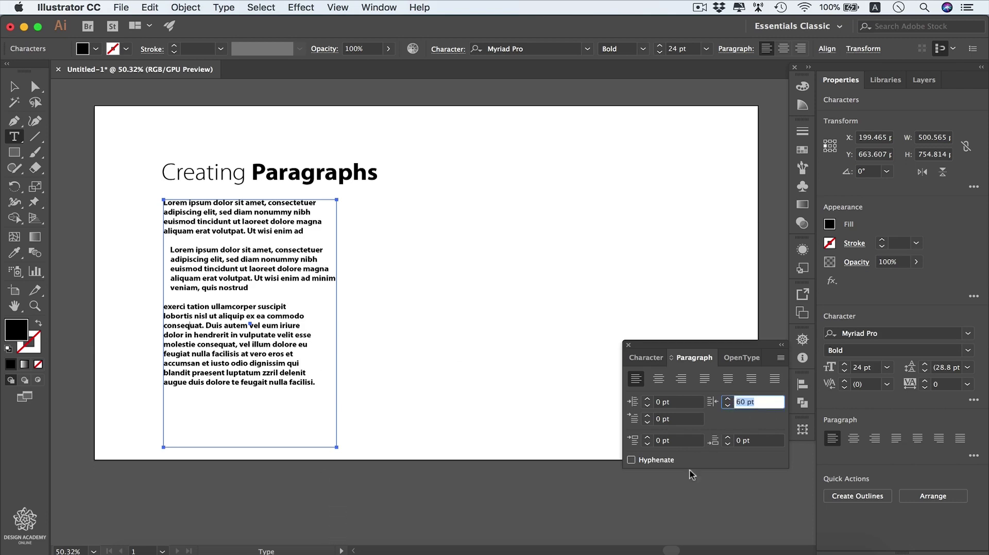
pyautogui.write('0')
pyautogui.press('Return')
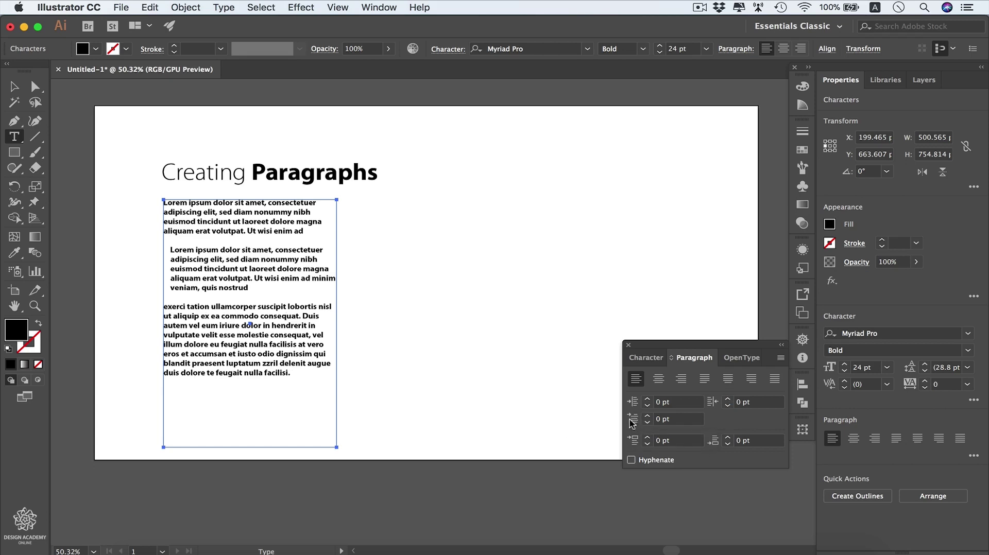
# Step: Set the first-line indent of the second "Lorem ipsum" paragraph to 20 pt
pyautogui.click(168, 257)
pyautogui.press('shift')
pyautogui.keyDown('shift'); pyautogui.click(648, 416); pyautogui.keyUp('shift')
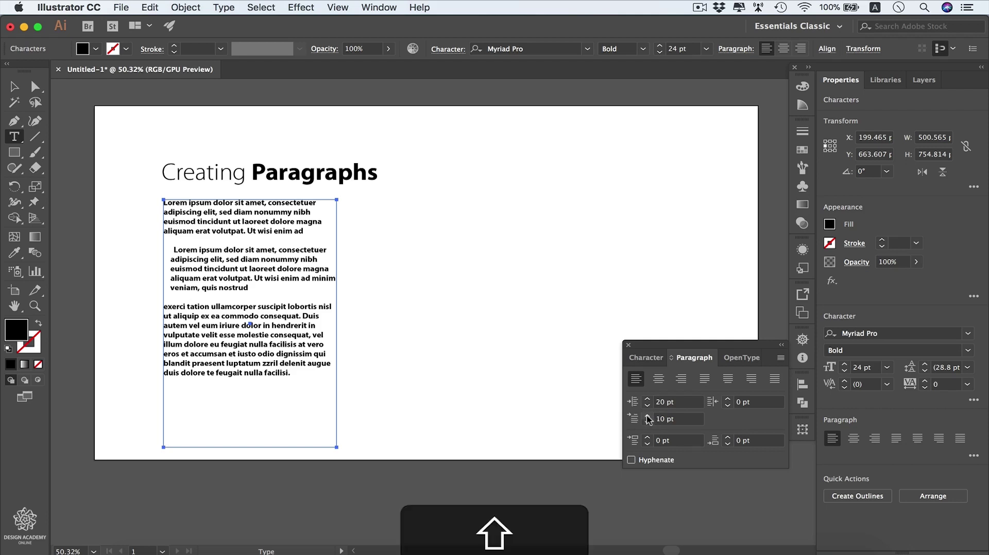
pyautogui.keyDown('shift'); pyautogui.click(648, 419); pyautogui.keyUp('shift')
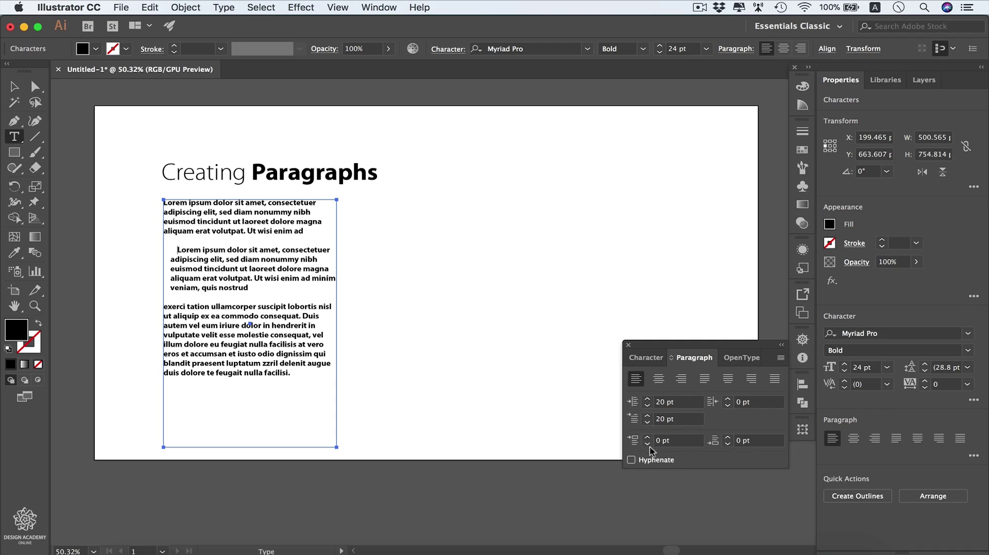
# Step: Give the second paragraph 30 pt of space before and 30 pt of space after
pyautogui.press('shift')
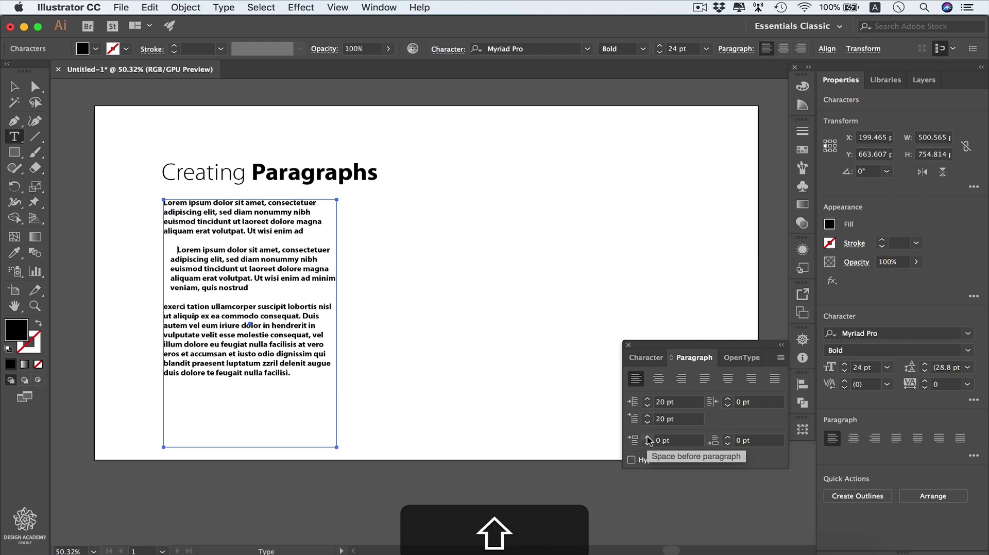
pyautogui.keyDown('shift'); pyautogui.click(648, 438); pyautogui.keyUp('shift')
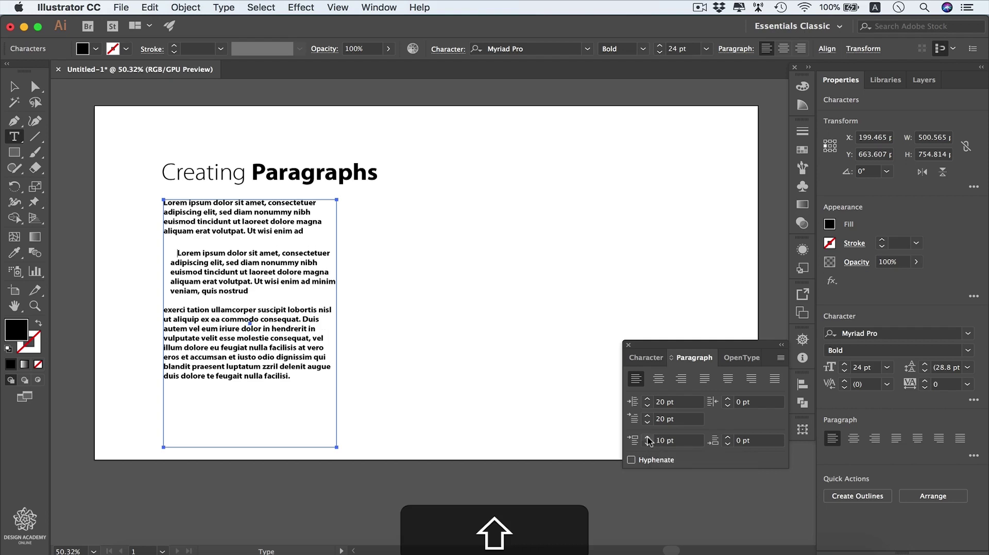
pyautogui.keyDown('shift'); pyautogui.click(648, 439); pyautogui.keyUp('shift')
pyautogui.keyDown('shift'); pyautogui.click(648, 438); pyautogui.keyUp('shift')
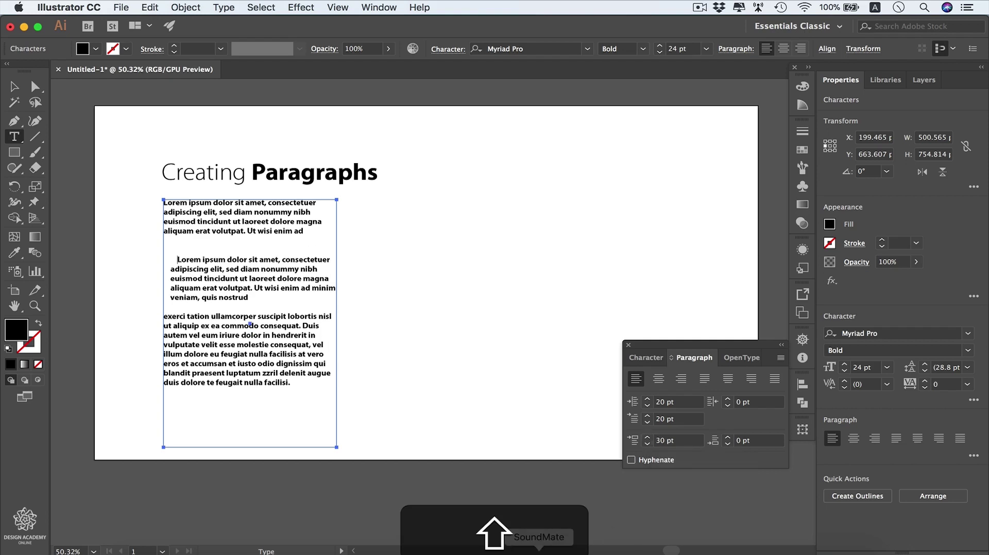
pyautogui.keyDown('shift'); pyautogui.click(729, 439); pyautogui.keyUp('shift')
pyautogui.keyDown('shift'); pyautogui.click(728, 440); pyautogui.keyUp('shift')
pyautogui.keyDown('shift'); pyautogui.click(729, 439); pyautogui.keyUp('shift')
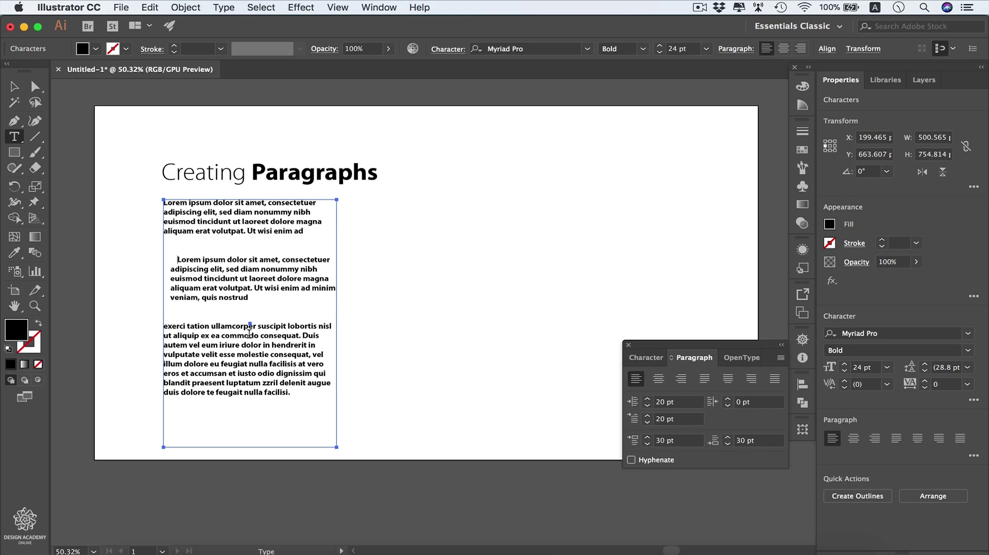
# Step: Rotate the area type box counterclockwise by about 35° so the text reflows inside the tilted frame
pyautogui.click(14, 87)
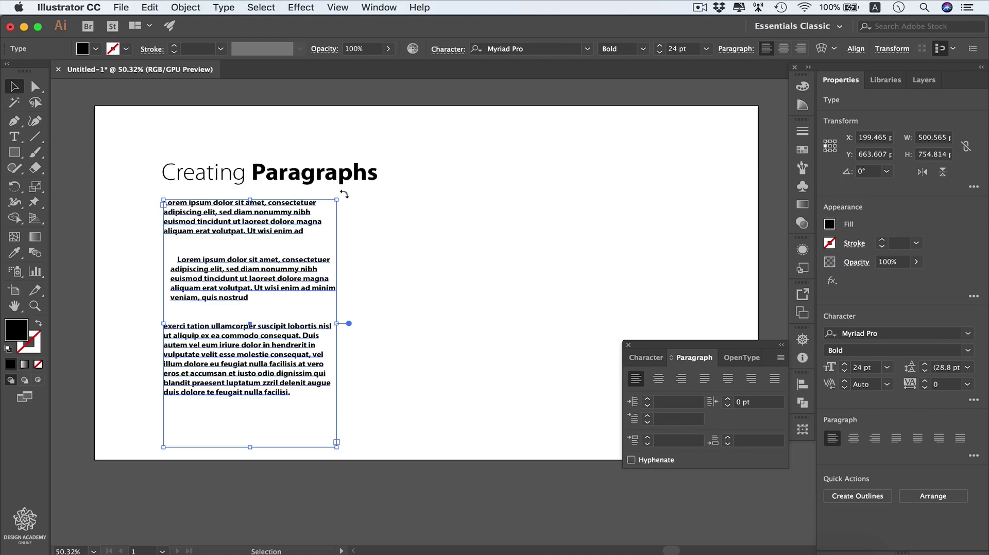
pyautogui.moveTo(344, 194); pyautogui.dragTo(253, 177)
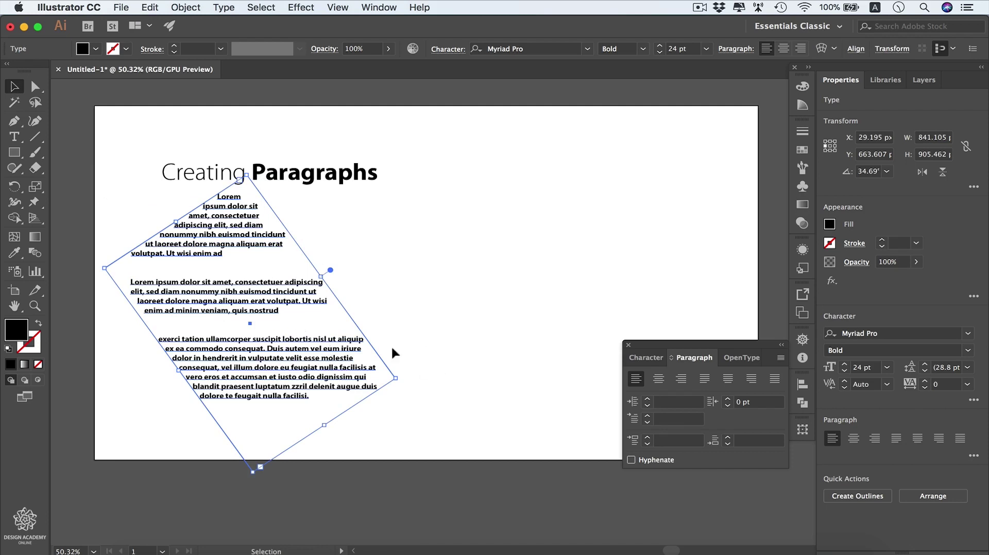
# Step: Draw a circle about 391 px wide in the empty area beside the text and swap its fill and stroke
pyautogui.click(14, 152)
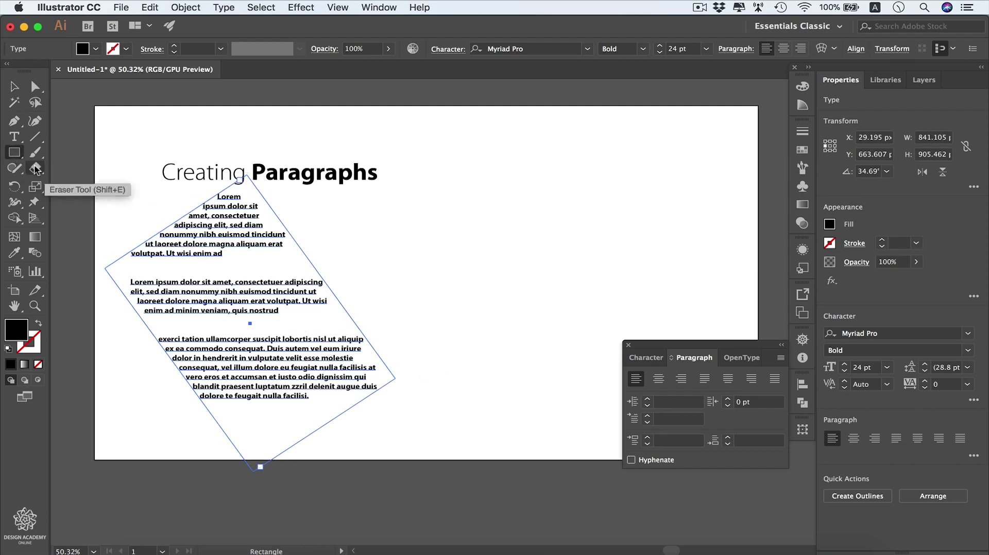
pyautogui.click(14, 152)
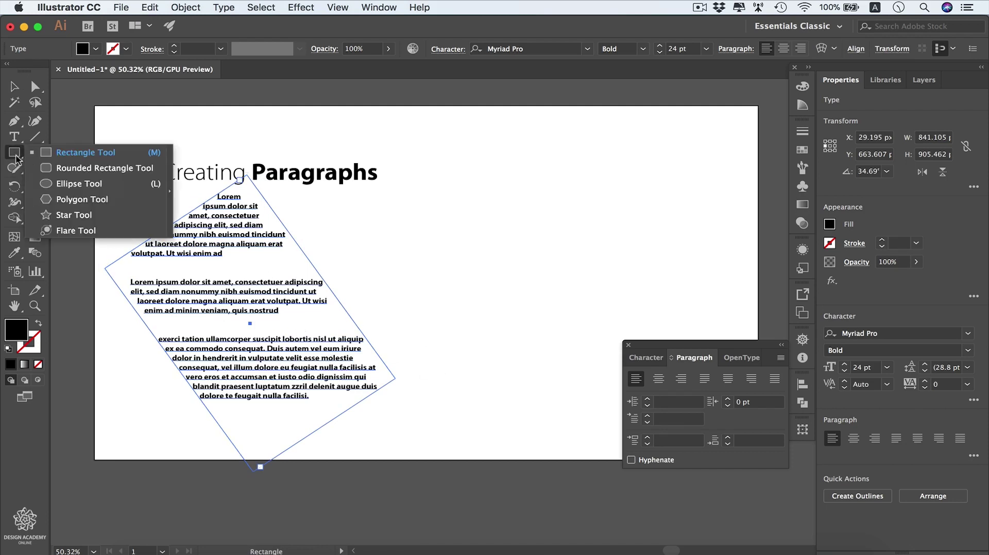
pyautogui.click(105, 187)
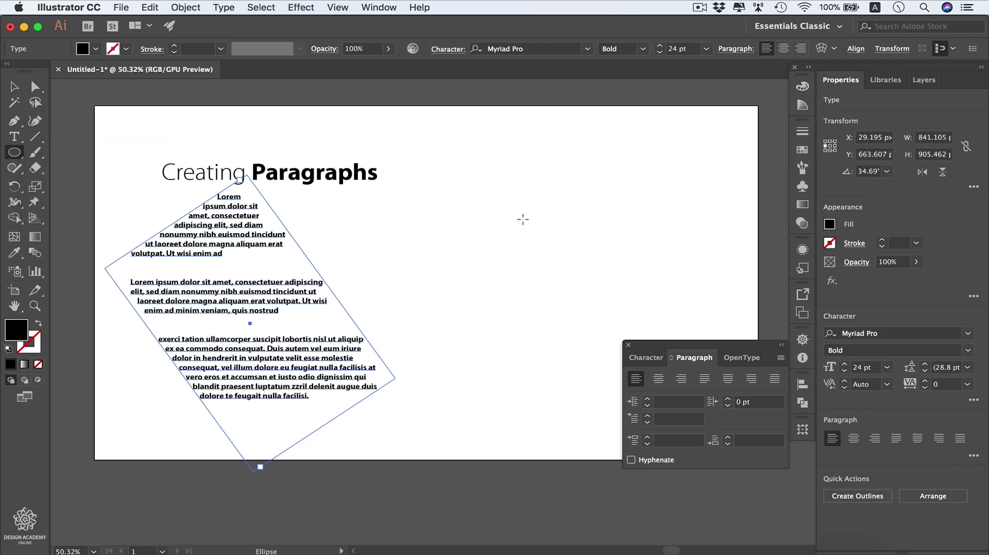
pyautogui.moveTo(556, 209); pyautogui.dragTo(425, 298)
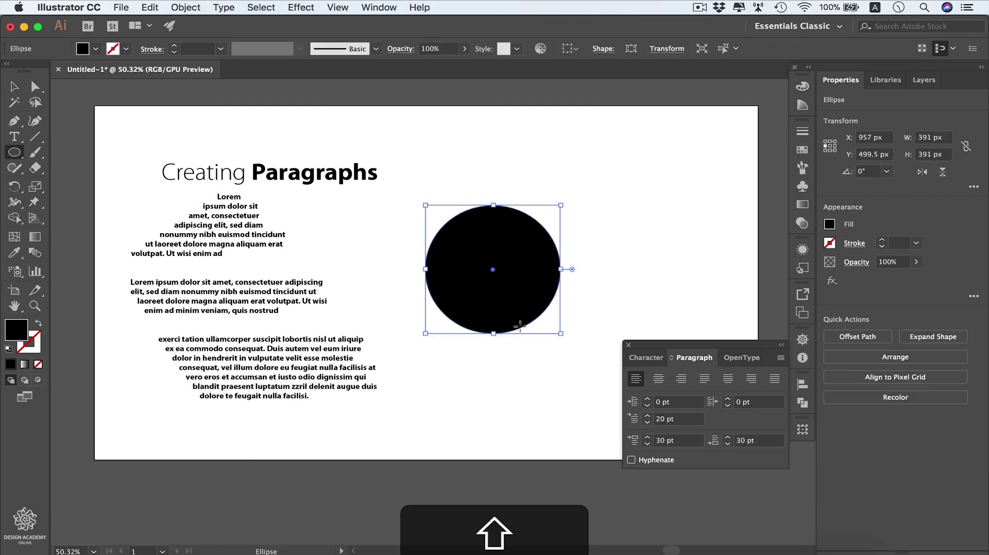
pyautogui.hotkey('shift', 'x')
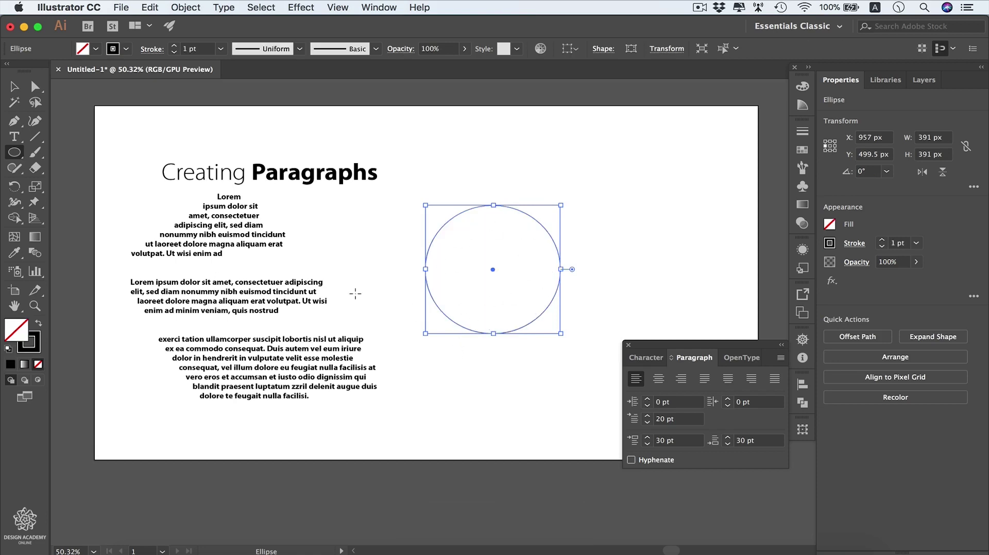
# Step: Convert the circle to area type with placeholder text and justify it with the last line centered
pyautogui.click(15, 137)
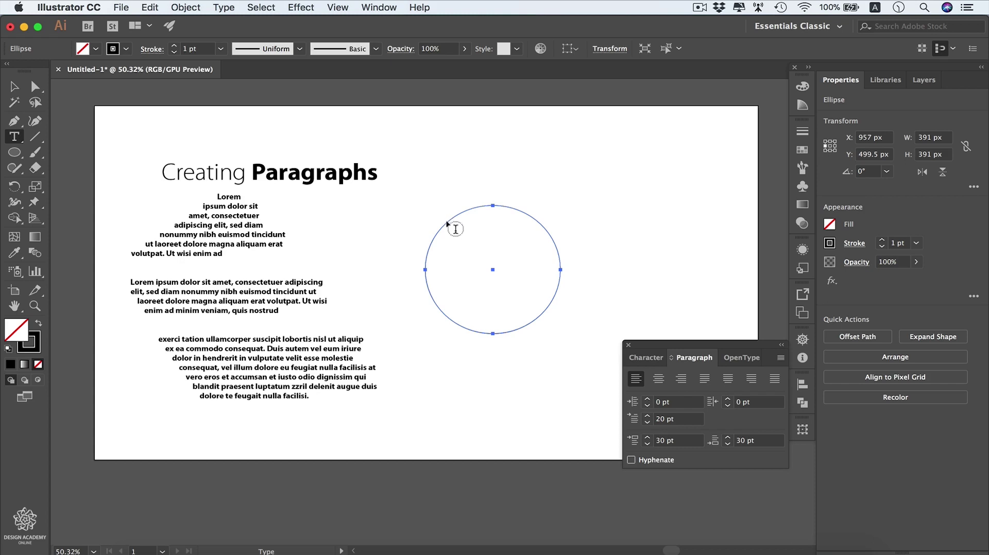
pyautogui.click(455, 229)
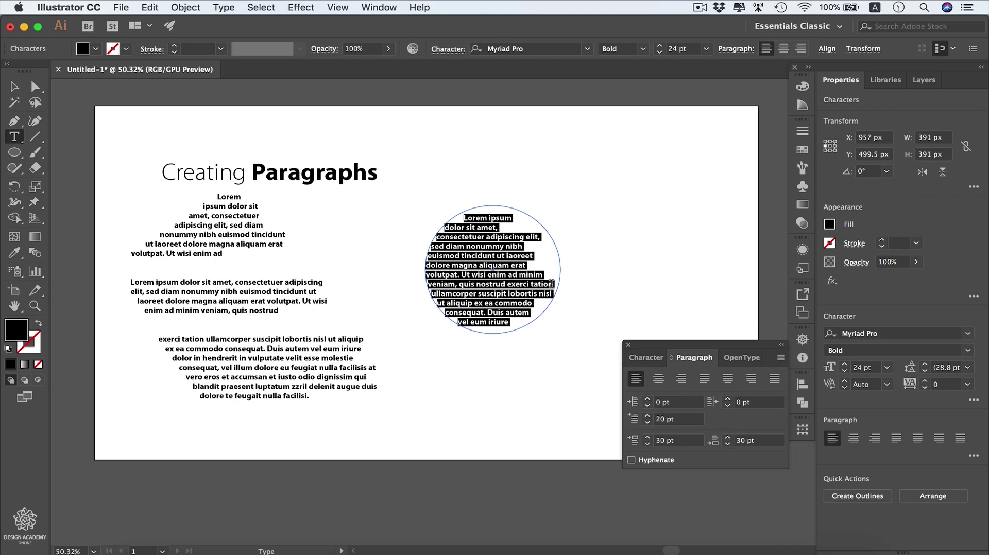
pyautogui.click(660, 381)
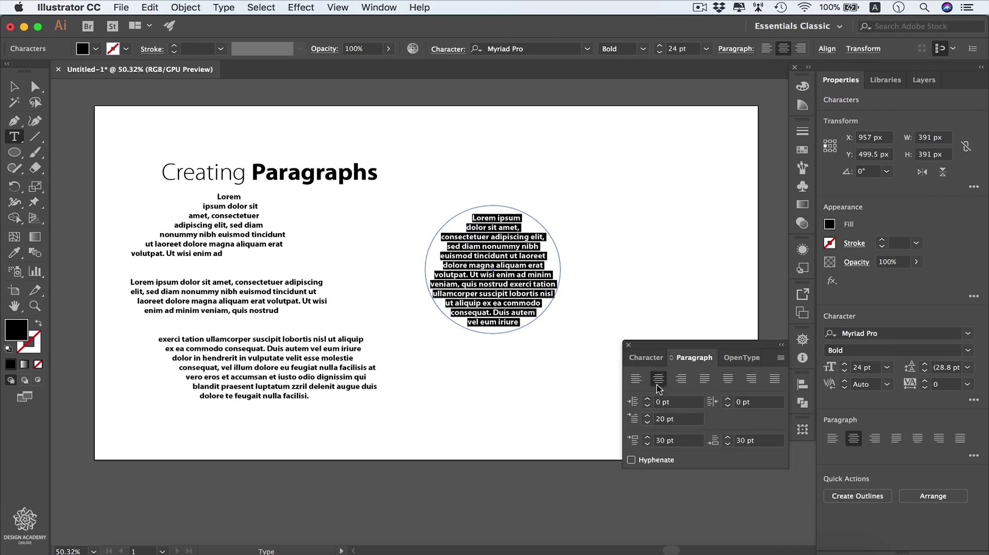
pyautogui.click(730, 381)
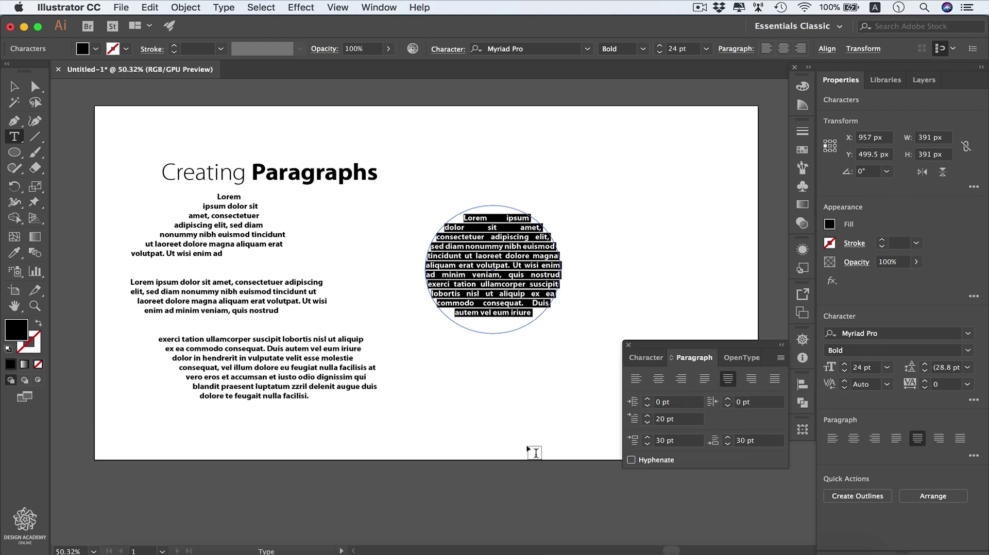
# Step: Turn on hyphenation for the circle's text and review the detailed Hyphenation settings, closing them without applying
pyautogui.click(631, 461)
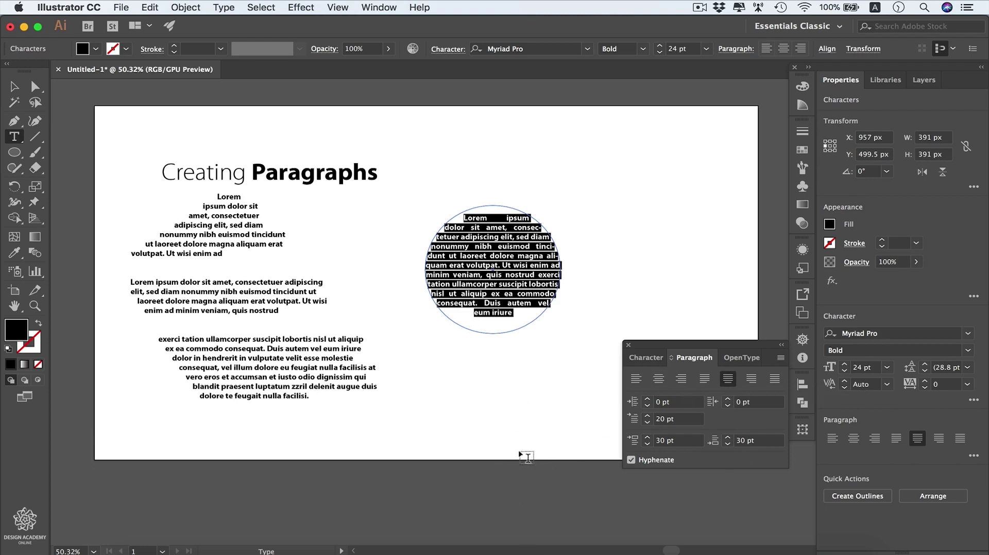
pyautogui.click(781, 359)
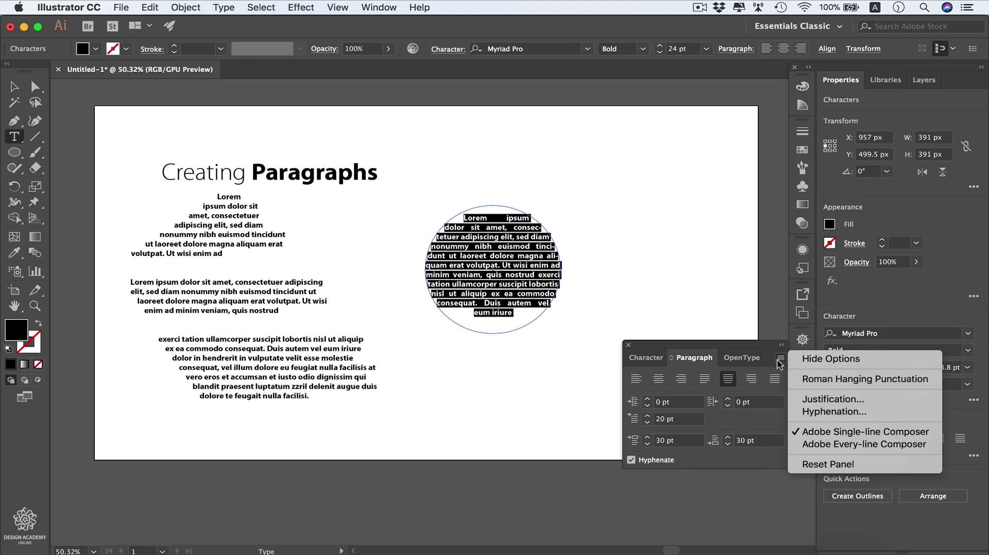
pyautogui.click(849, 410)
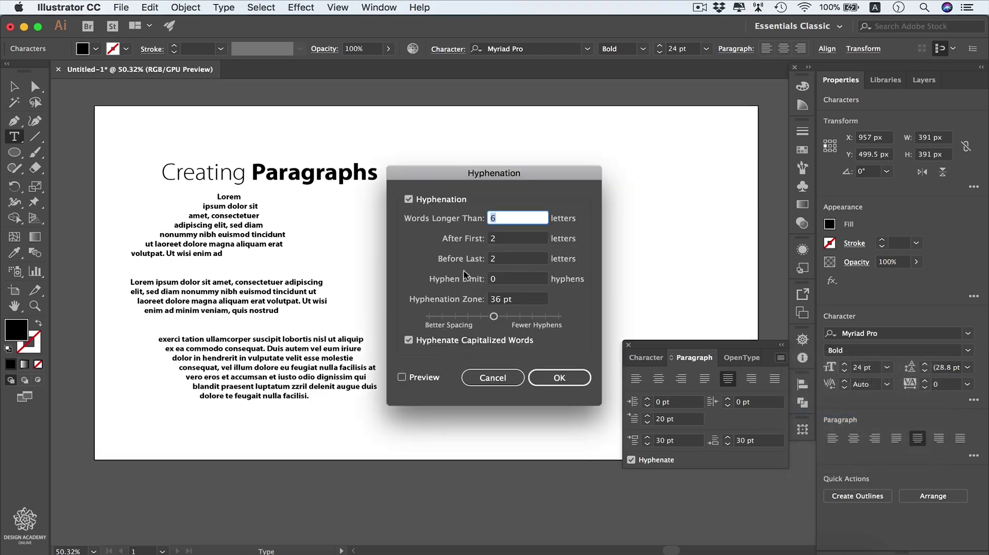
pyautogui.moveTo(399, 197); pyautogui.dragTo(213, 197)
pyautogui.click(219, 371)
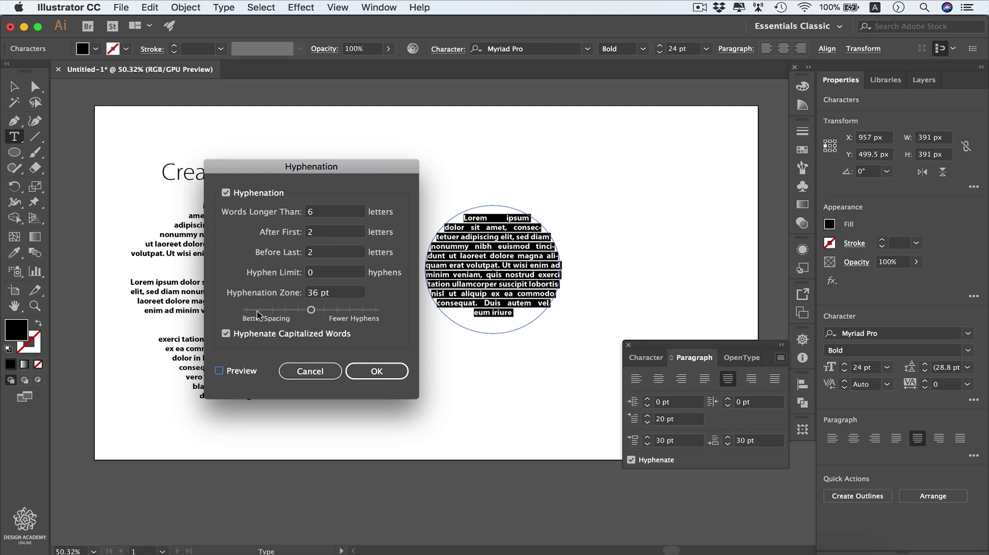
pyautogui.click(310, 373)
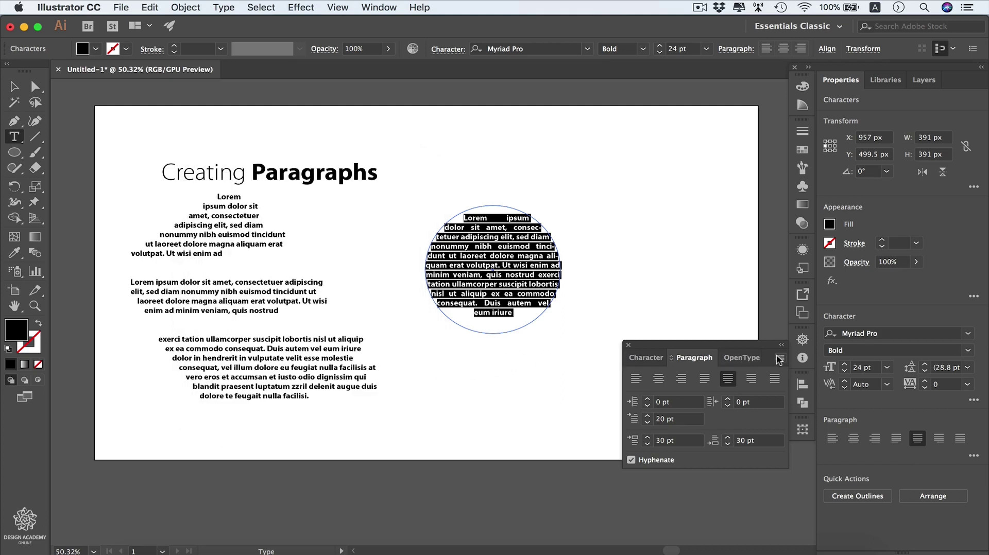
# Step: Review the Justification settings for the circle's text with the preview on, and cancel
pyautogui.click(781, 359)
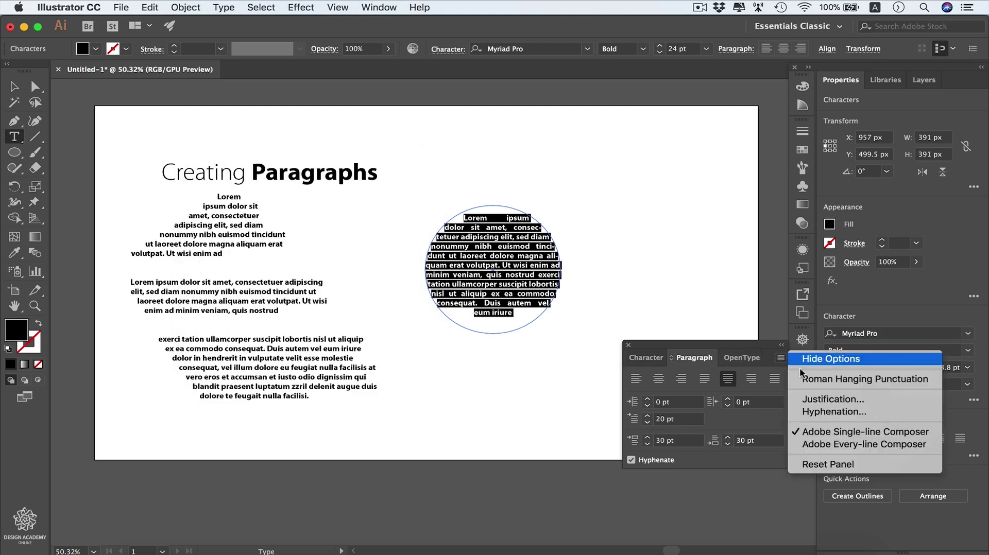
pyautogui.click(848, 402)
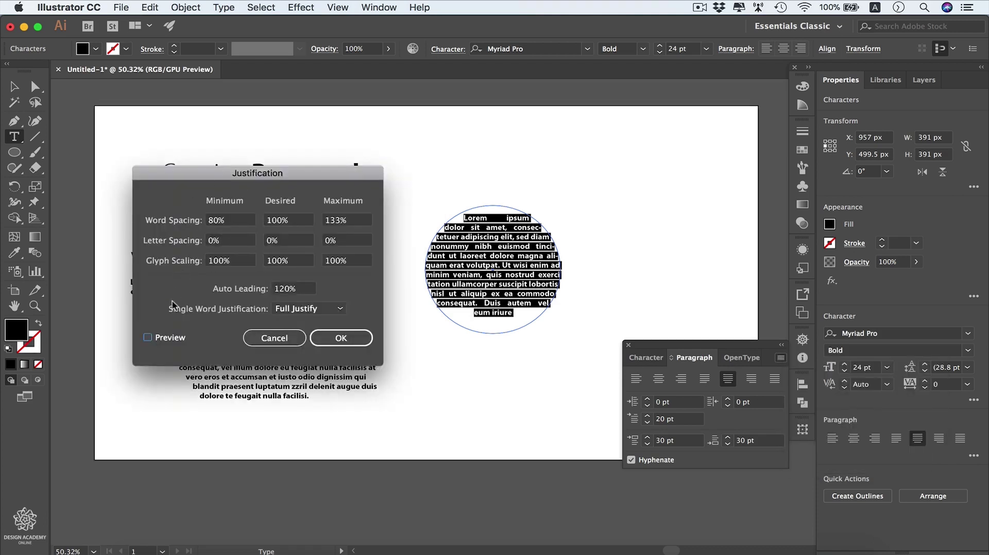
pyautogui.click(172, 340)
pyautogui.press('Tab')
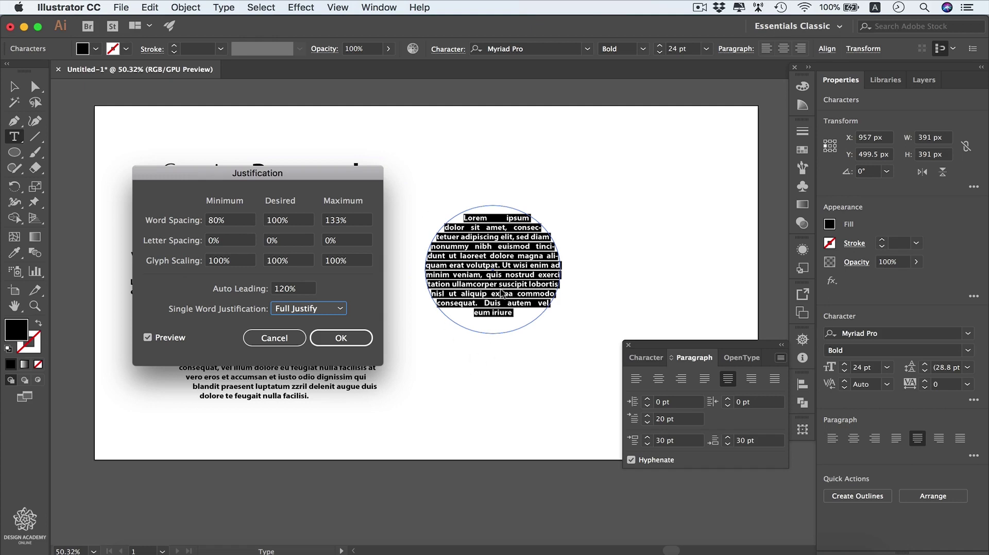
pyautogui.click(279, 339)
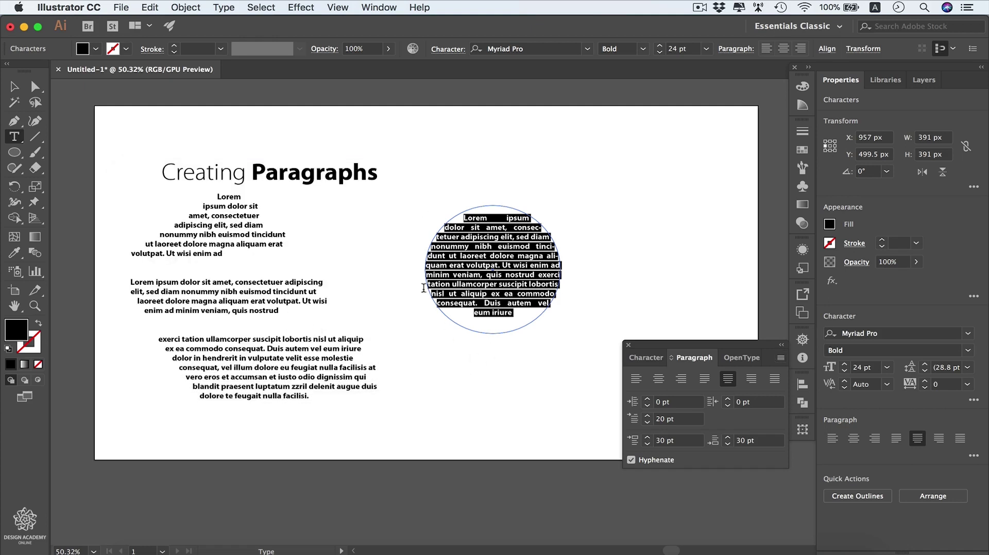
# Step: Enlarge the circular text container to about 558 px in diameter and deselect it
pyautogui.click(14, 87)
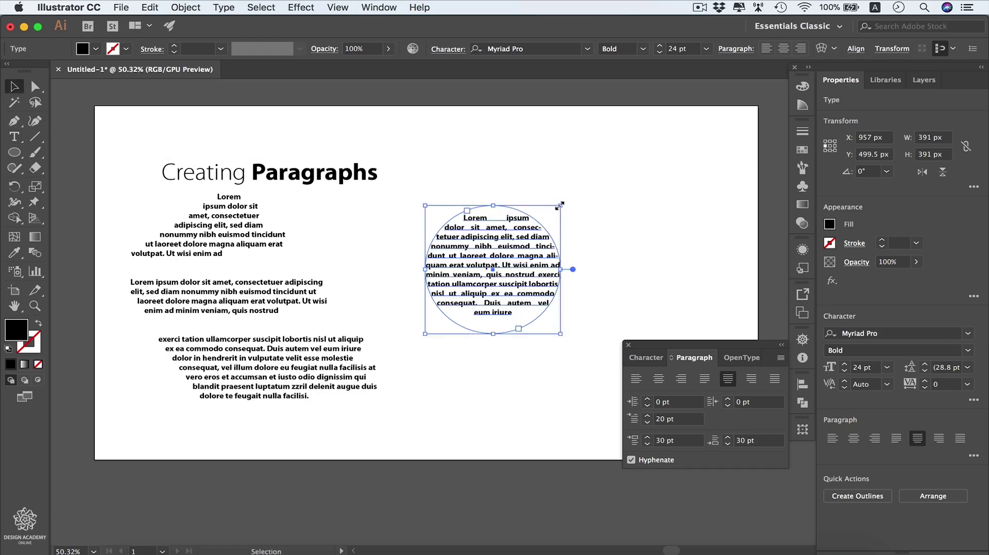
pyautogui.moveTo(561, 205); pyautogui.dragTo(641, 157)
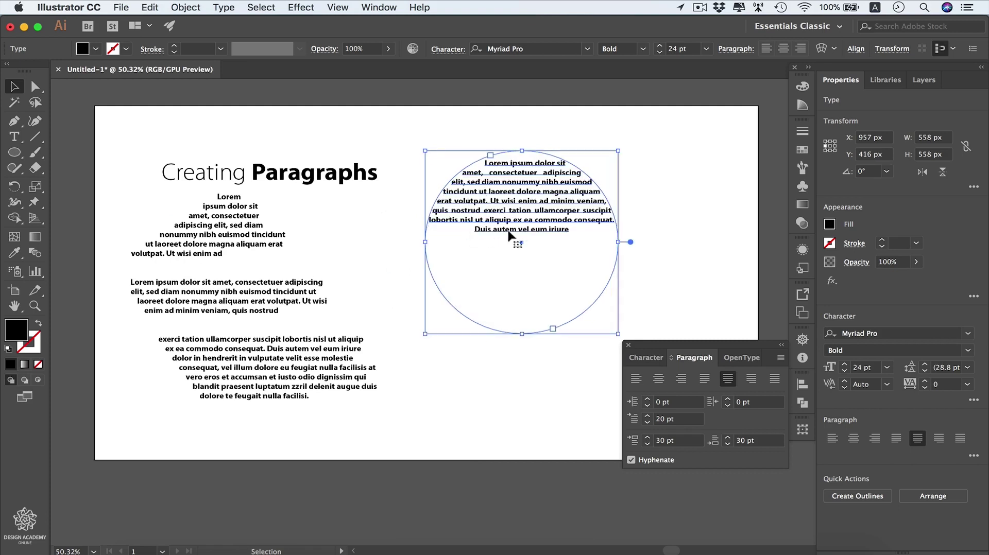
pyautogui.click(664, 240)
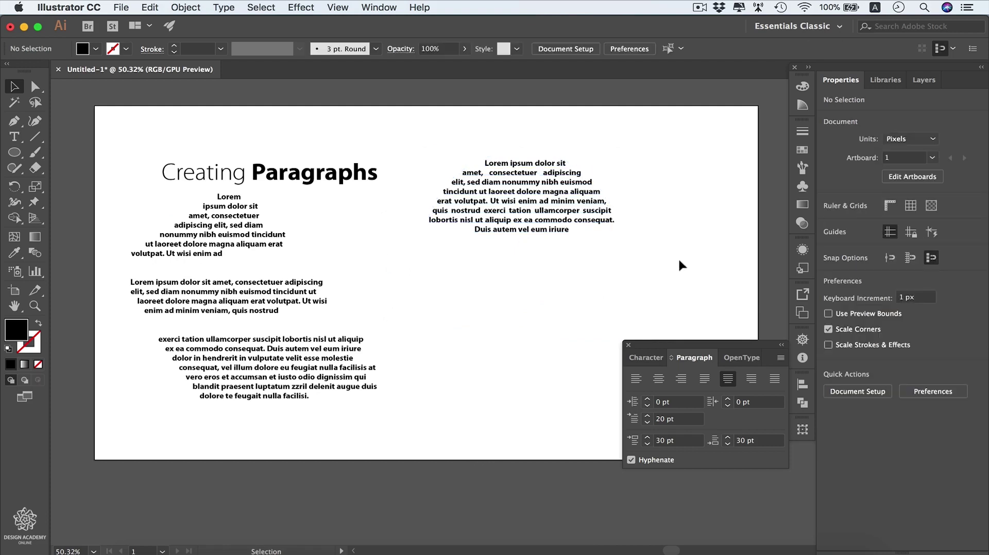